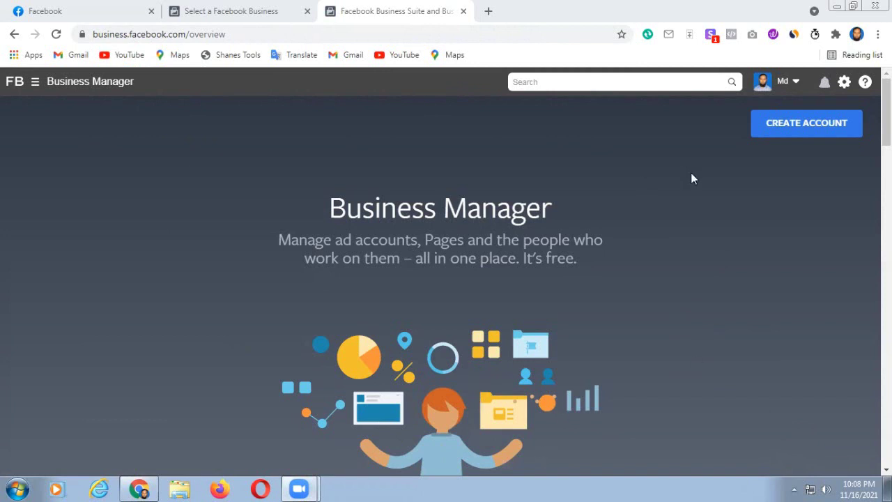
- Start creating a new Business Manager account from the overview page
{"action": "left_click", "coordinate": [805, 124]}
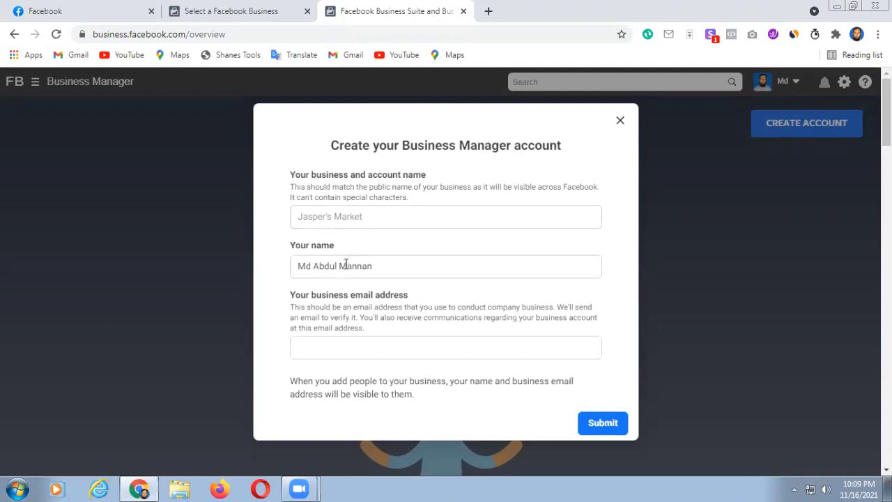
- Enter 'Online Freelancing Learning School' as the business and account name
{"action": "left_click", "coordinate": [302, 215]}
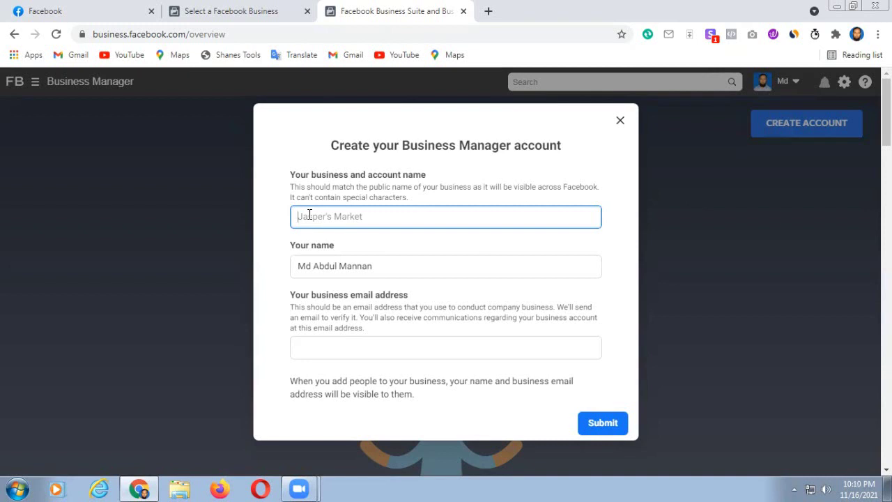
{"action": "type", "text": "Online Freelancing "}
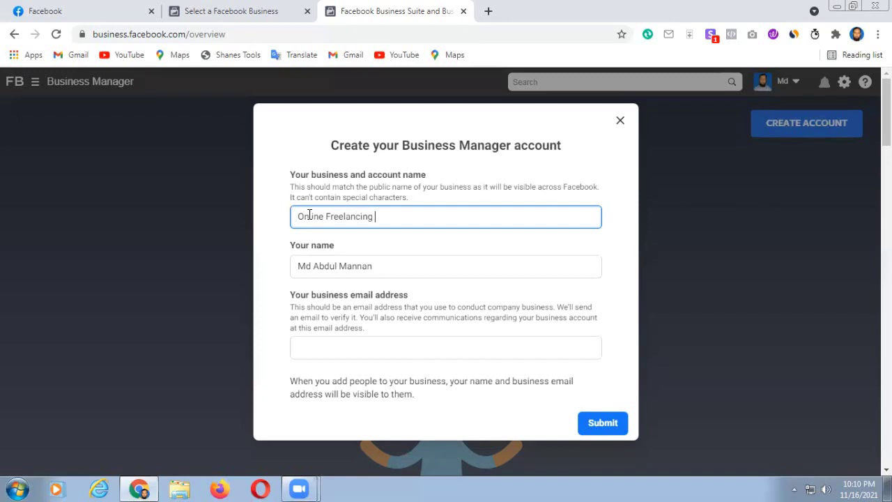
{"action": "type", "text": "Learning School"}
{"action": "left_click", "coordinate": [303, 348]}
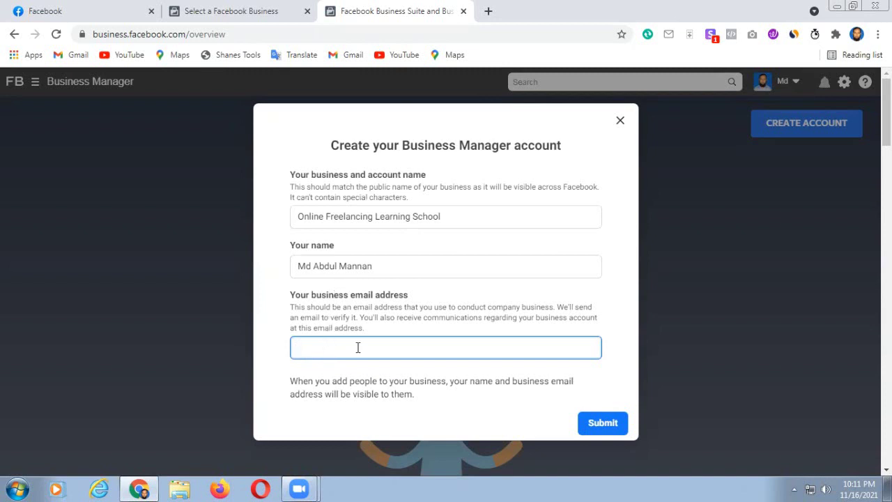
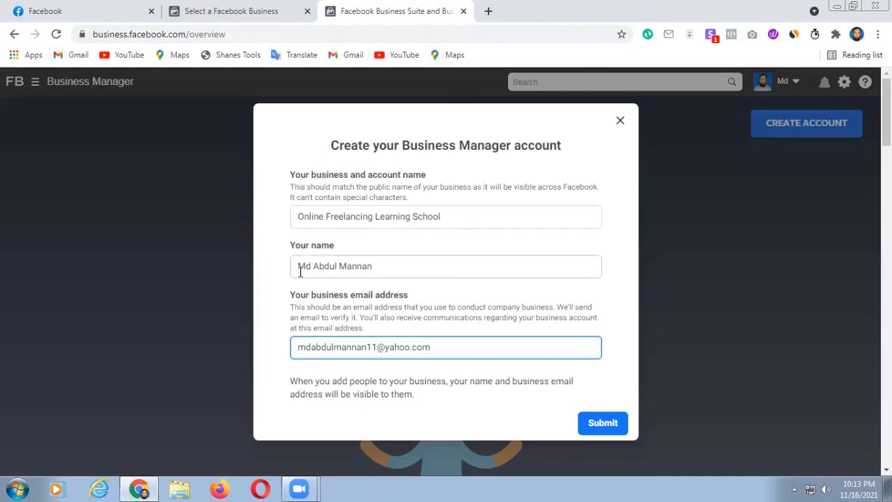
- Submit the new business account, then switch to Mehejabin T-Shirt Store's business settings
{"action": "left_click", "coordinate": [603, 424]}
{"action": "left_click", "coordinate": [604, 425]}
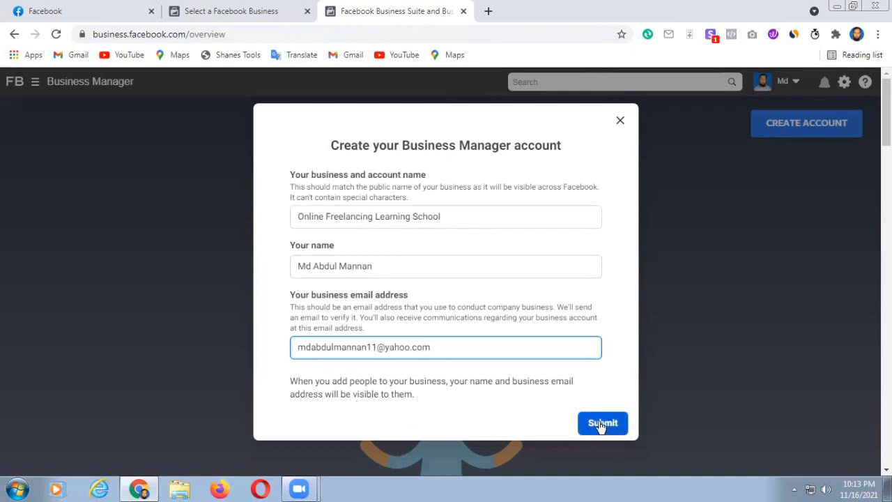
{"action": "left_click", "coordinate": [620, 122]}
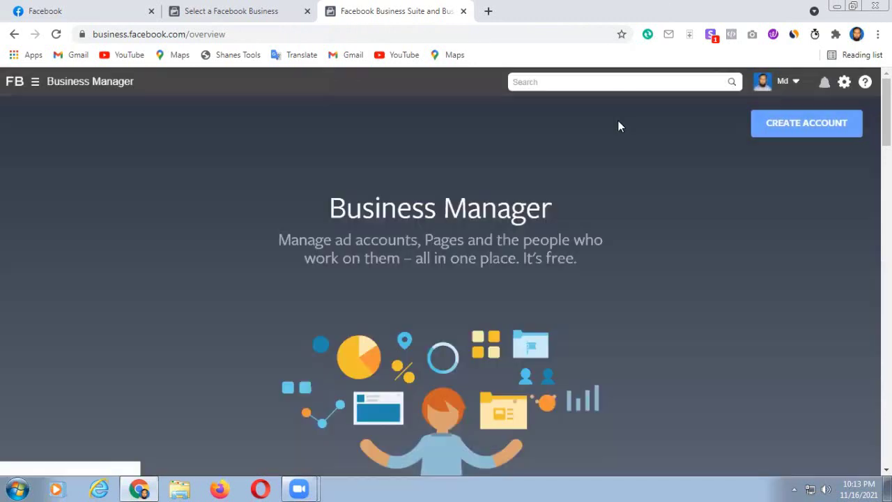
{"action": "left_click", "coordinate": [251, 12]}
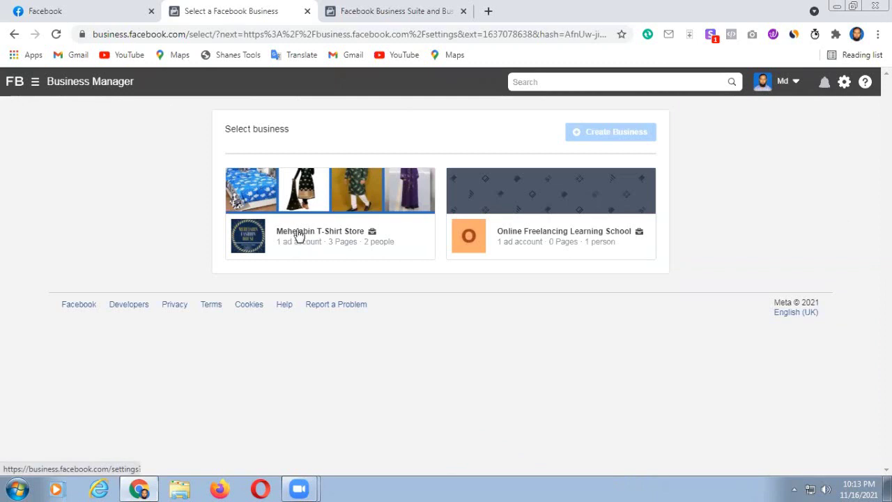
{"action": "left_click", "coordinate": [298, 235]}
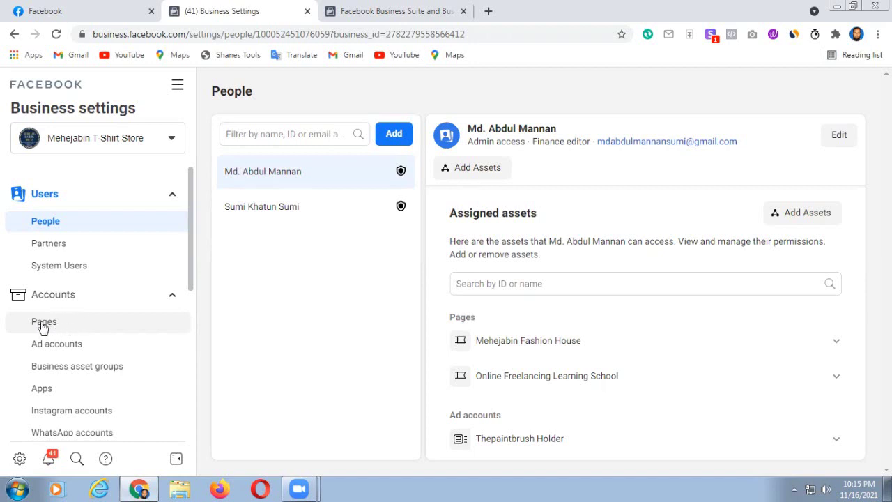
- Go to the Pages section under Accounts in Business Settings
{"action": "left_click", "coordinate": [44, 327]}
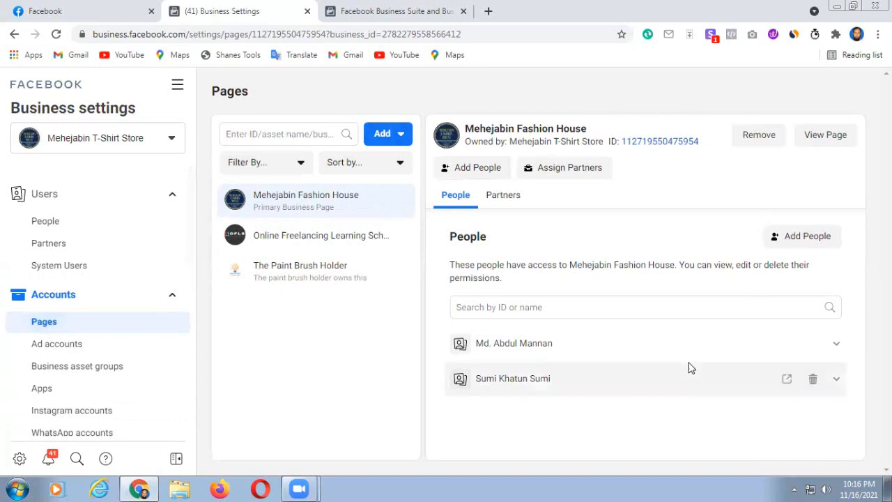
- Review Mehejabin Fashion House's people and bring up the Add options for Pages
{"action": "mouse_move", "coordinate": [557, 358]}
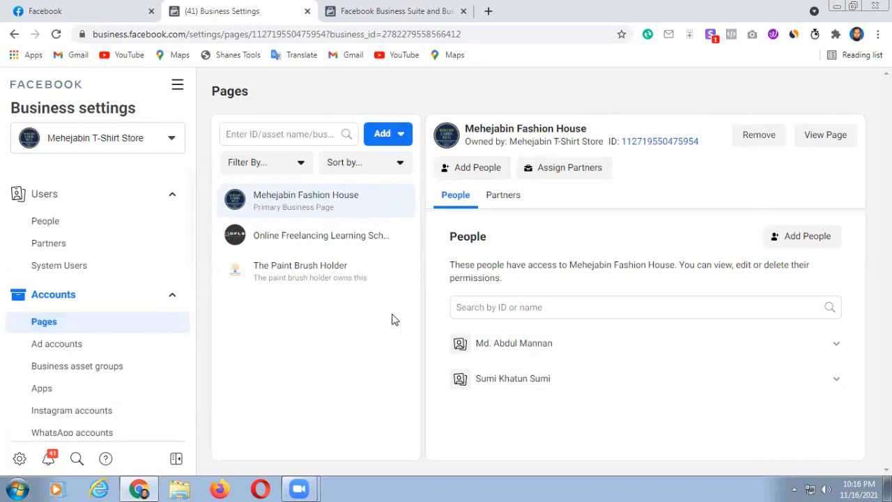
{"action": "left_click", "coordinate": [402, 134]}
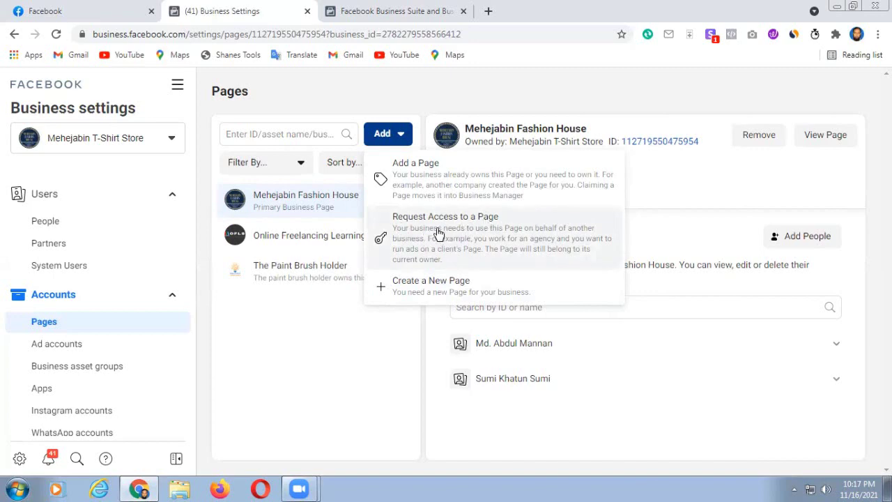
- Choose Request Access to a Page from the Add options
{"action": "left_click", "coordinate": [439, 233]}
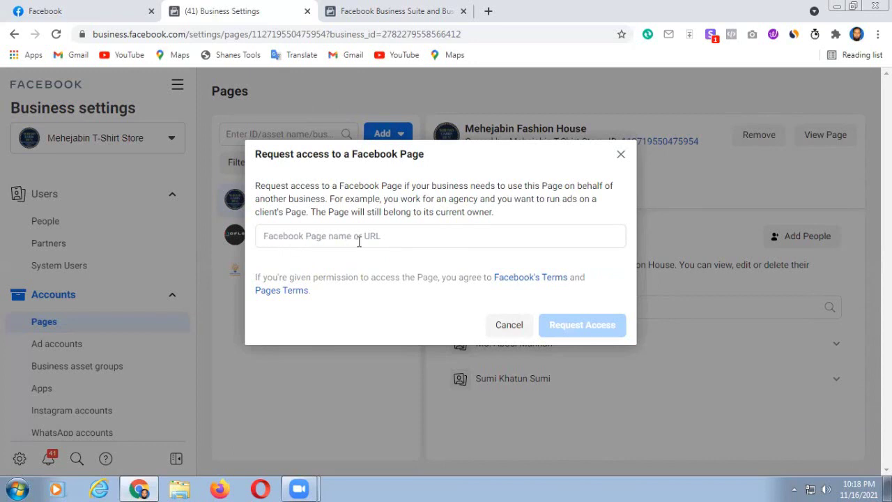
- Search for the Page by name and pick the first matching internet marketing service Page
{"action": "left_click", "coordinate": [272, 236]}
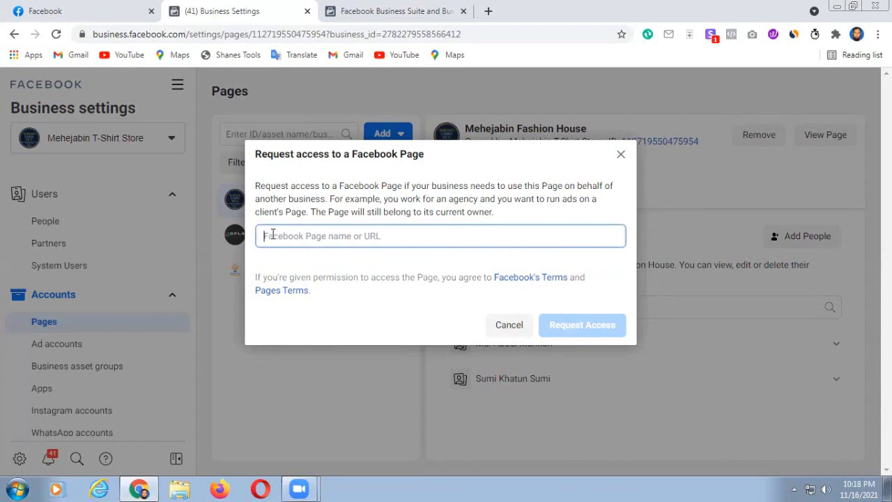
{"action": "type", "text": "Hab"}
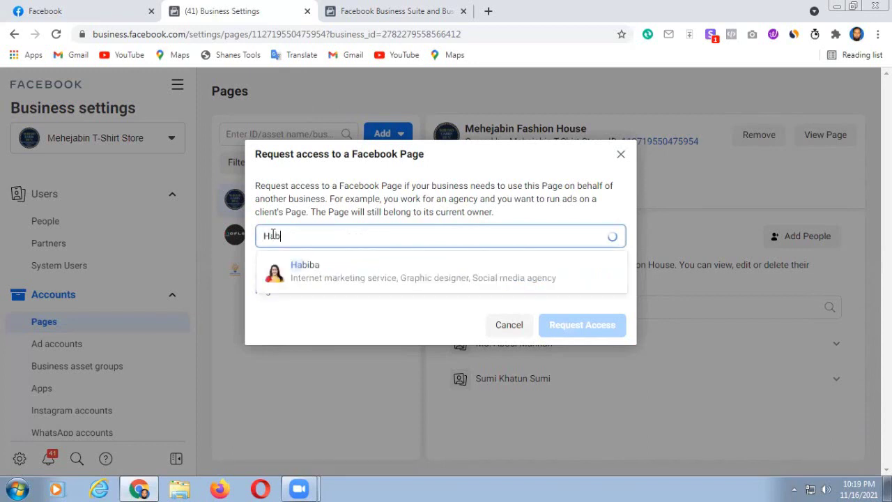
{"action": "type", "text": "iba"}
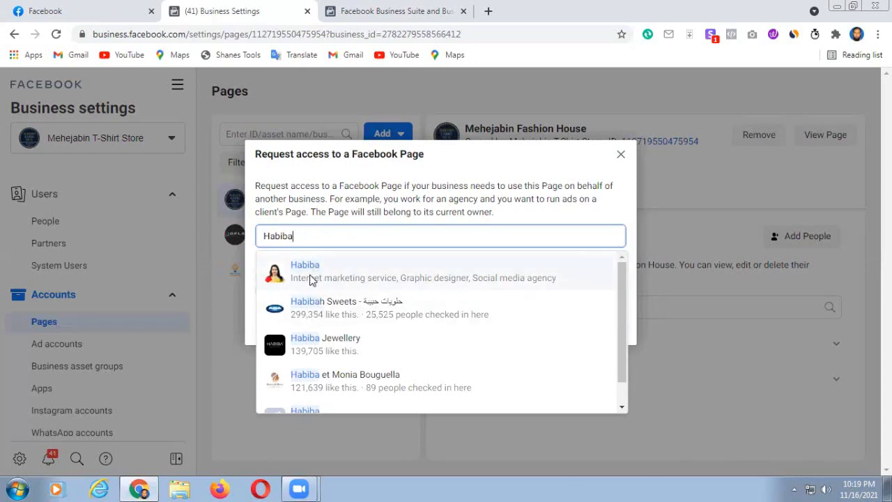
{"action": "scroll", "coordinate": [374, 353], "scroll_direction": "down", "scroll_amount": 1}
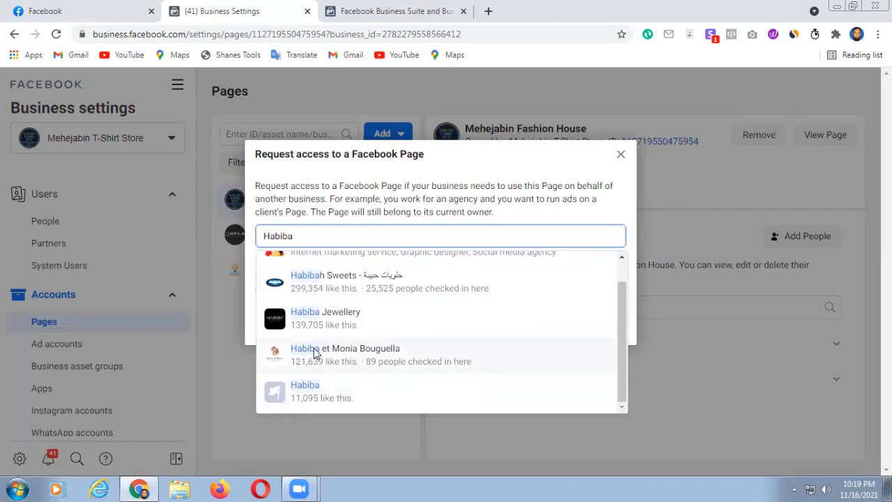
{"action": "scroll", "coordinate": [360, 320], "scroll_direction": "up", "scroll_amount": 1}
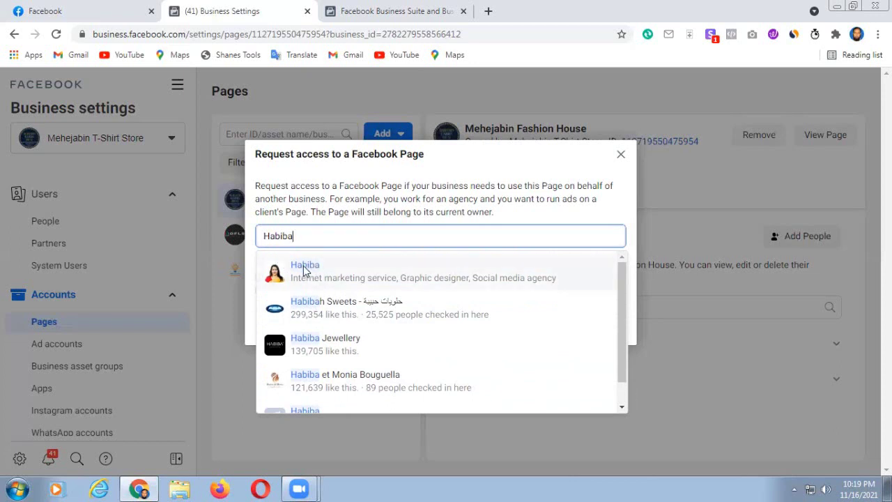
{"action": "left_click", "coordinate": [304, 272]}
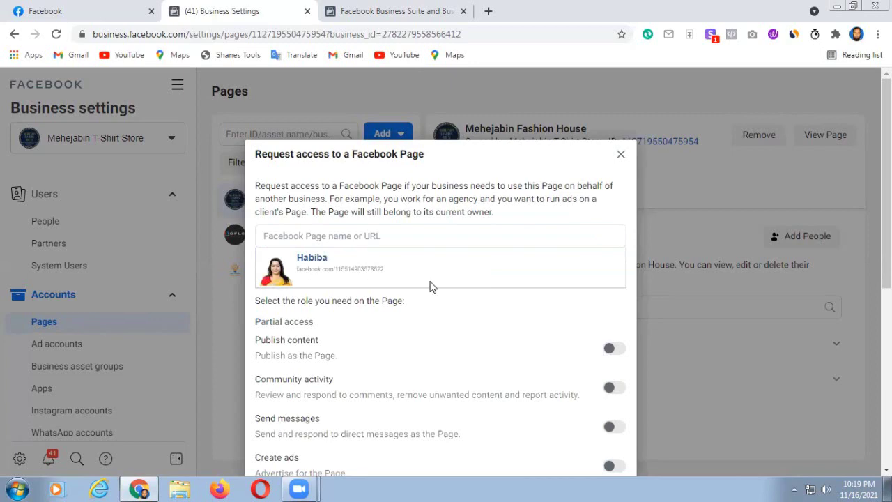
- Scroll through the request form to review the Partial access and Full control role toggles
{"action": "scroll", "coordinate": [529, 276], "scroll_direction": "down", "scroll_amount": 5}
{"action": "scroll", "coordinate": [538, 275], "scroll_direction": "up", "scroll_amount": 3}
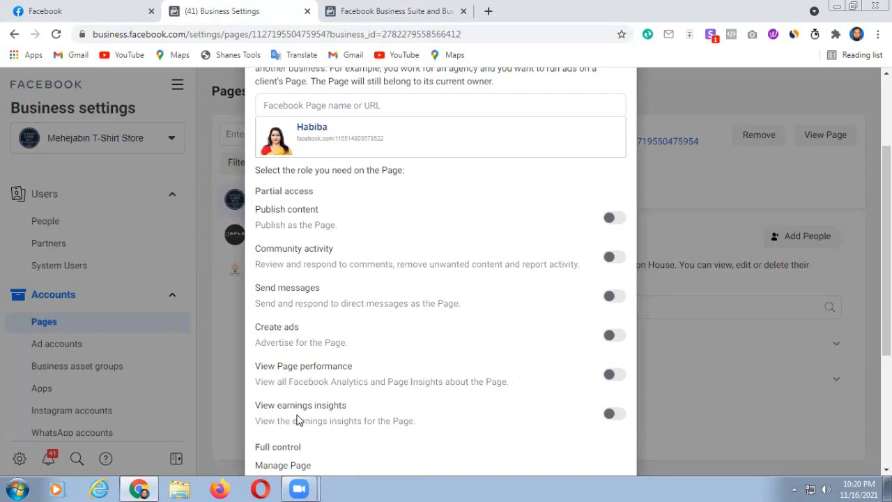
{"action": "scroll", "coordinate": [371, 414], "scroll_direction": "down", "scroll_amount": 2}
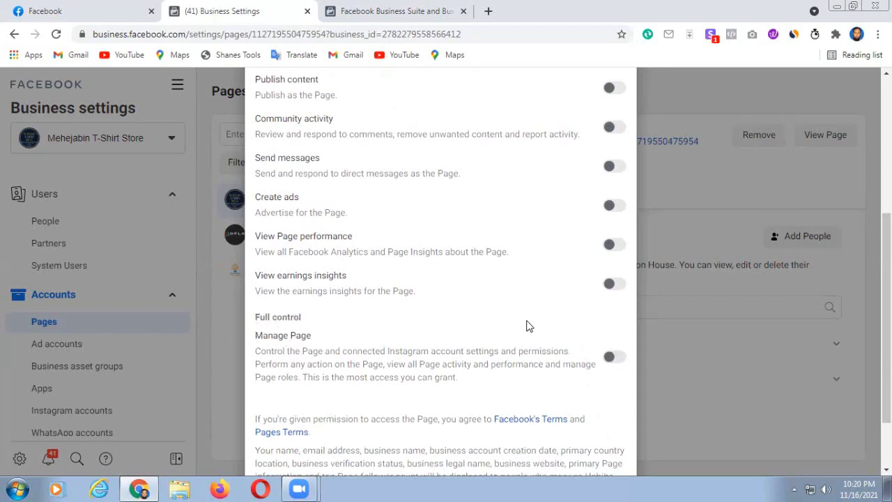
{"action": "scroll", "coordinate": [527, 325], "scroll_direction": "up", "scroll_amount": 1}
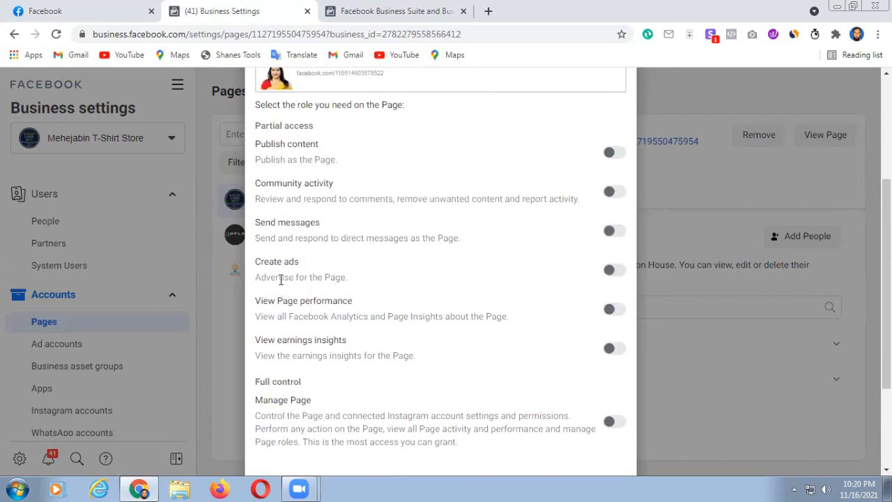
- Turn on the Create ads permission and send the Page access request
{"action": "left_click", "coordinate": [611, 273]}
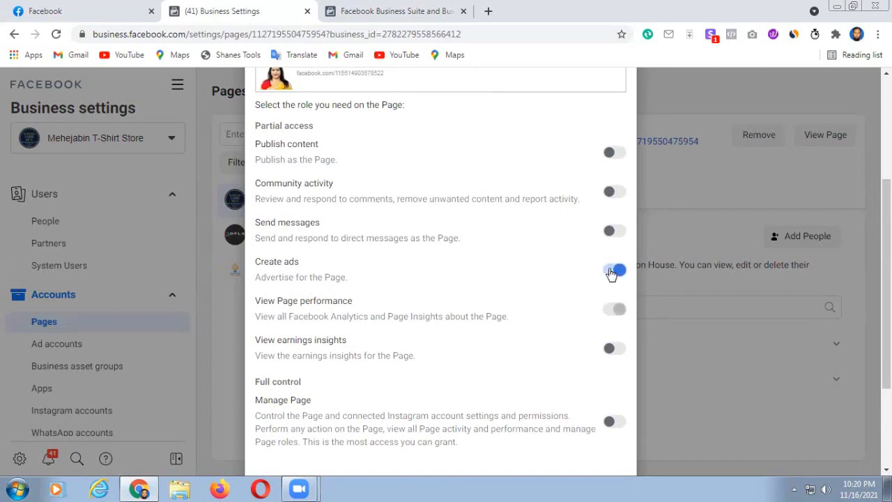
{"action": "scroll", "coordinate": [552, 315], "scroll_direction": "down", "scroll_amount": 2}
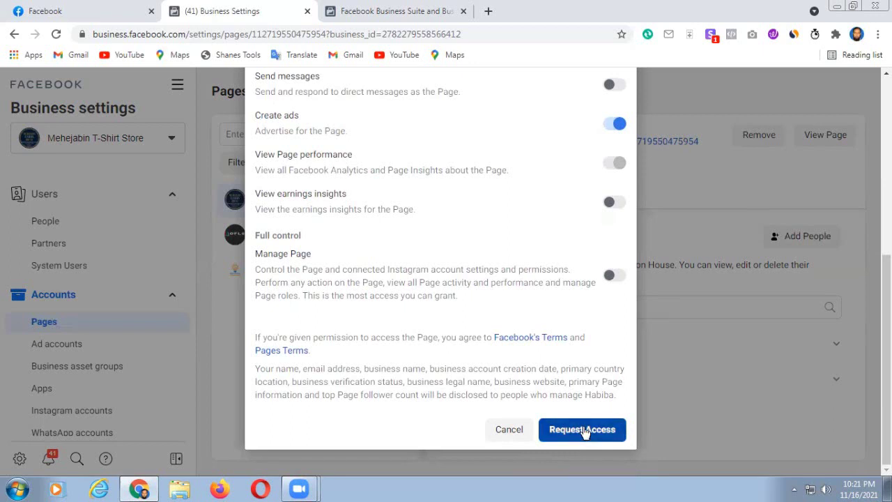
{"action": "left_click", "coordinate": [582, 429]}
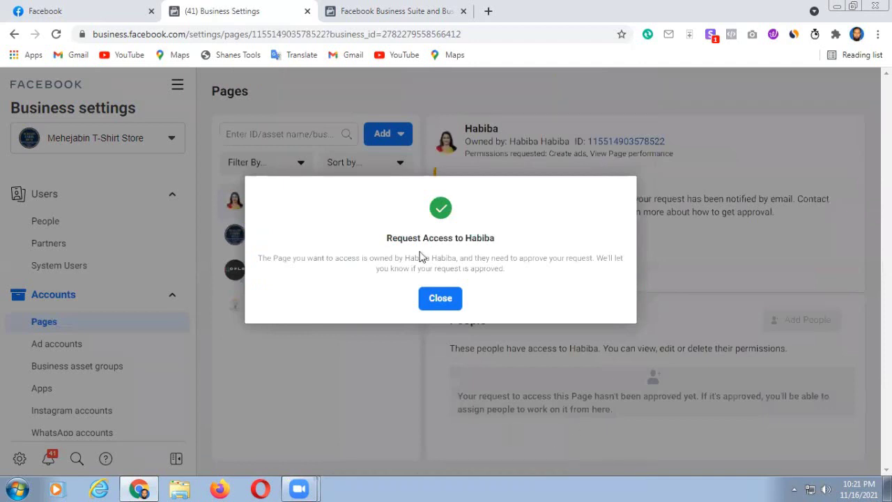
- Dismiss the Page request confirmation and go to the business's Ad accounts settings
{"action": "left_click", "coordinate": [439, 305]}
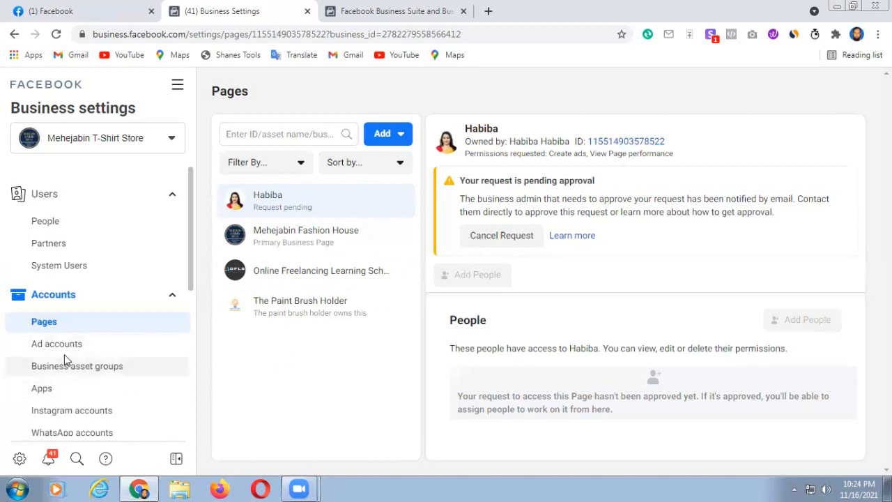
{"action": "scroll", "coordinate": [65, 359], "scroll_direction": "down", "scroll_amount": 1}
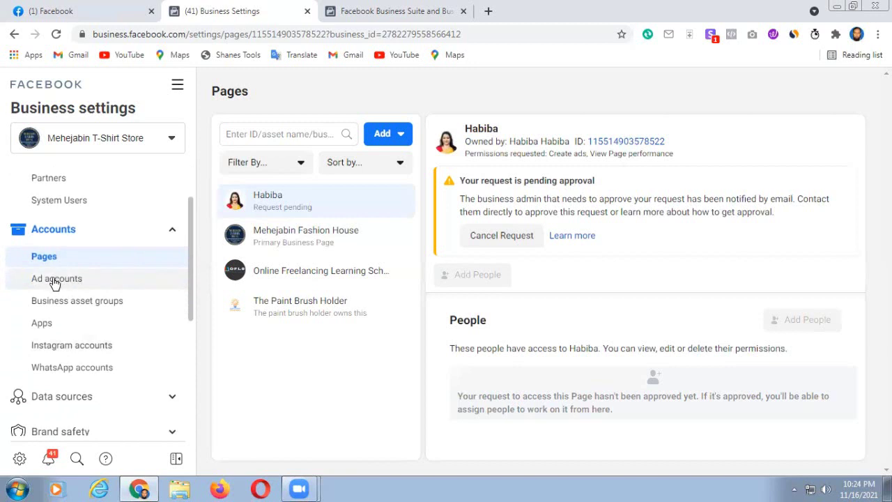
{"action": "left_click", "coordinate": [55, 282]}
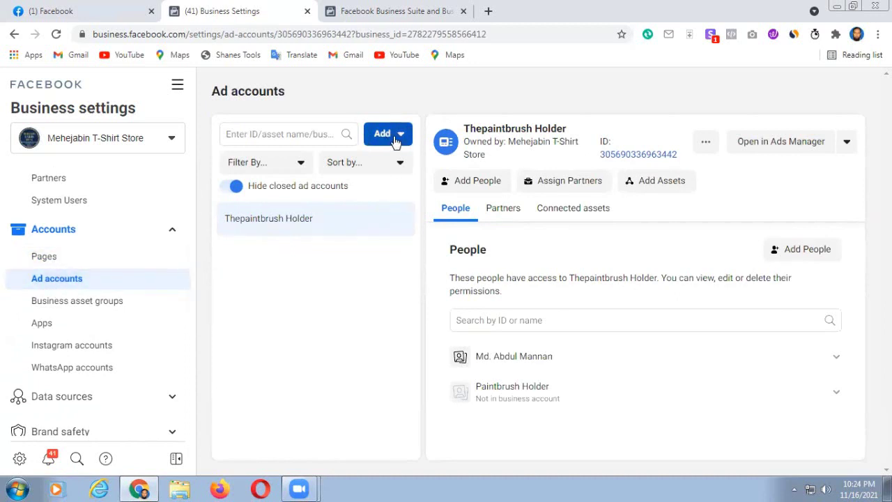
- Choose Add > 'Request access to an ad account' on the Ad accounts page
{"action": "left_click", "coordinate": [402, 135]}
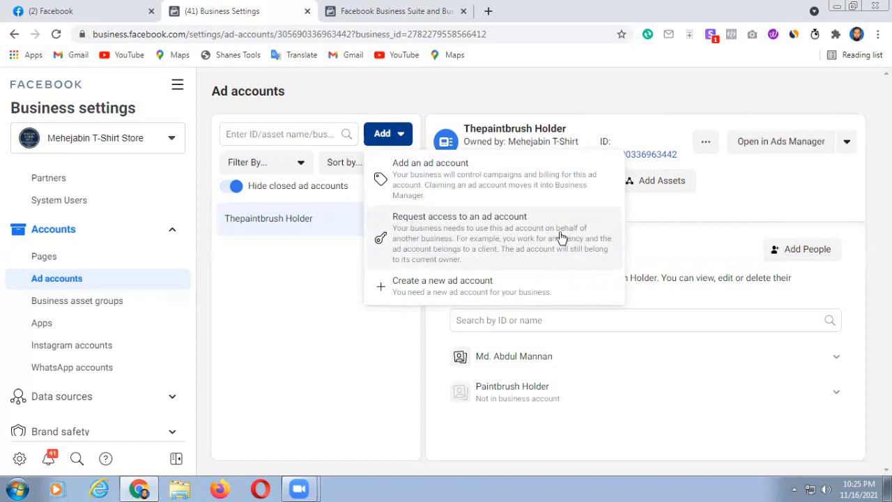
{"action": "left_click", "coordinate": [437, 231]}
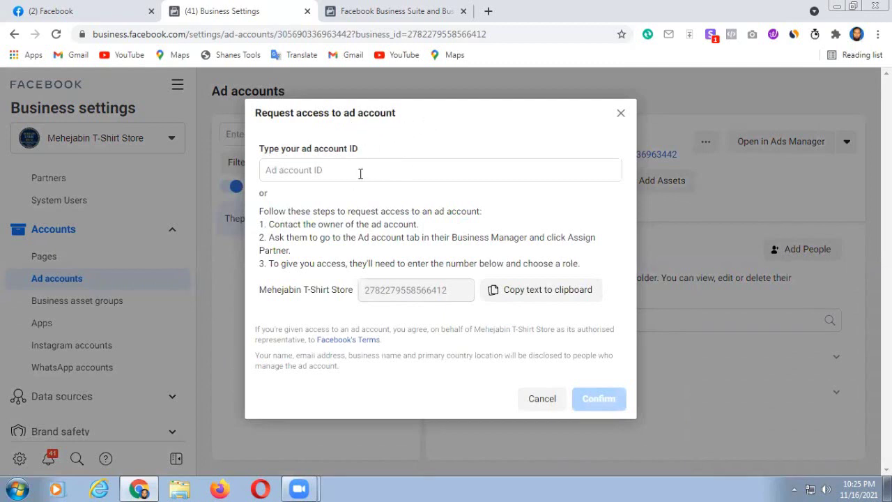
- Switch from the request-access form to Add > Add an ad account, ready to enter the ID
{"action": "left_click", "coordinate": [271, 171]}
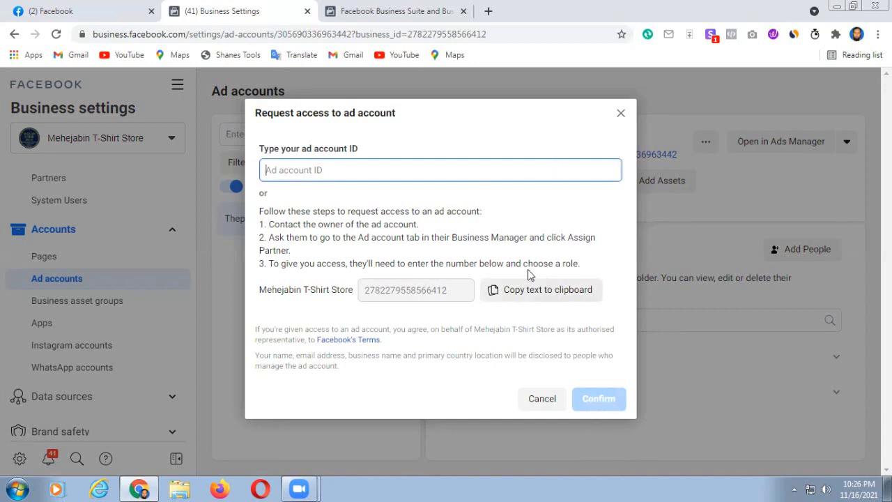
{"action": "left_click", "coordinate": [619, 115]}
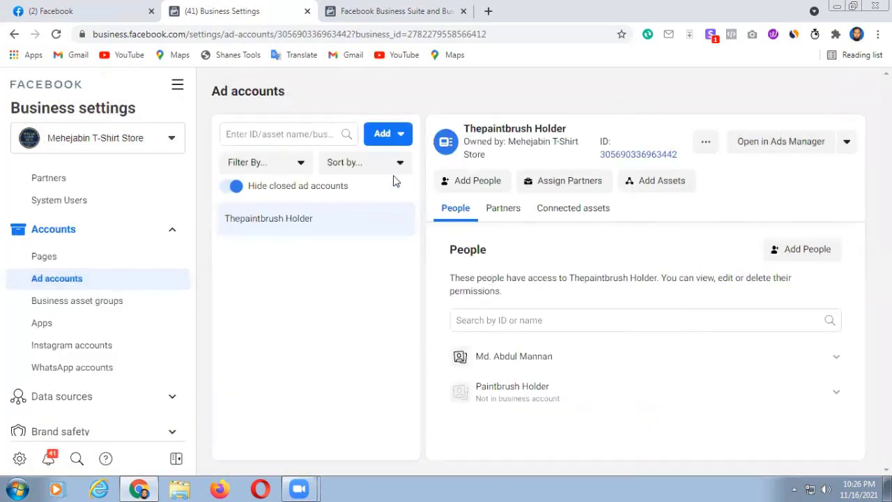
{"action": "left_click", "coordinate": [402, 136]}
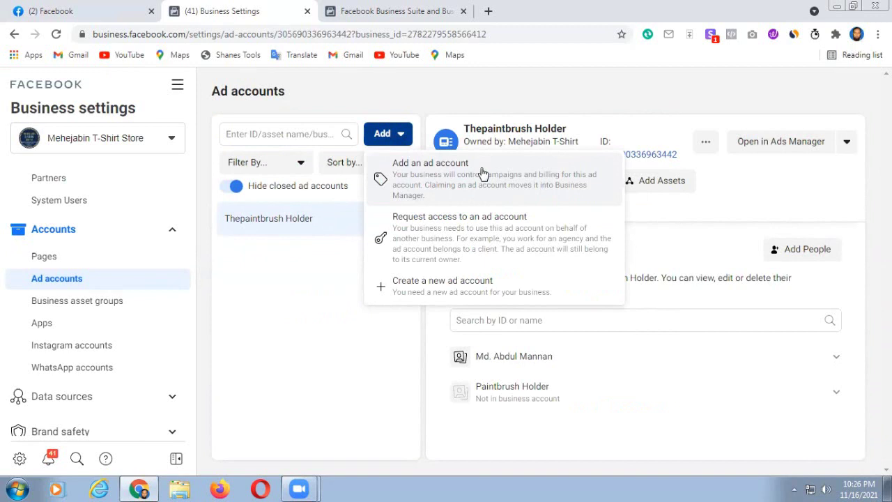
{"action": "left_click", "coordinate": [434, 174]}
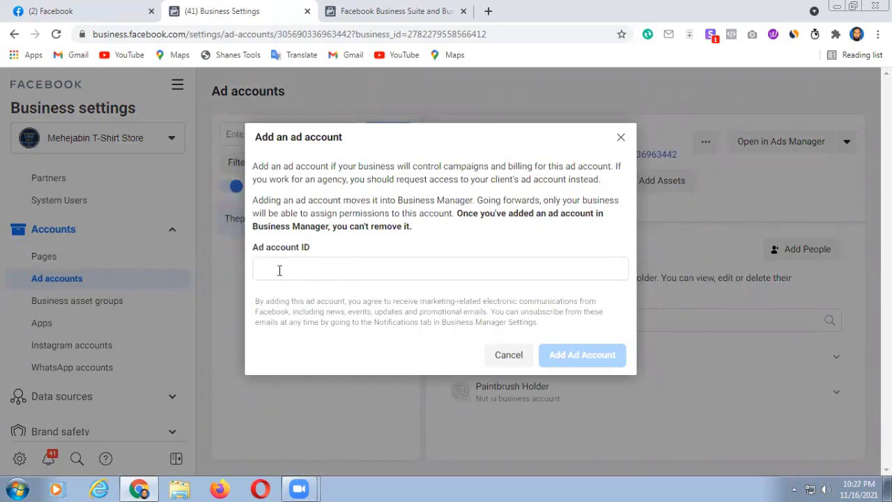
{"action": "left_click", "coordinate": [266, 269]}
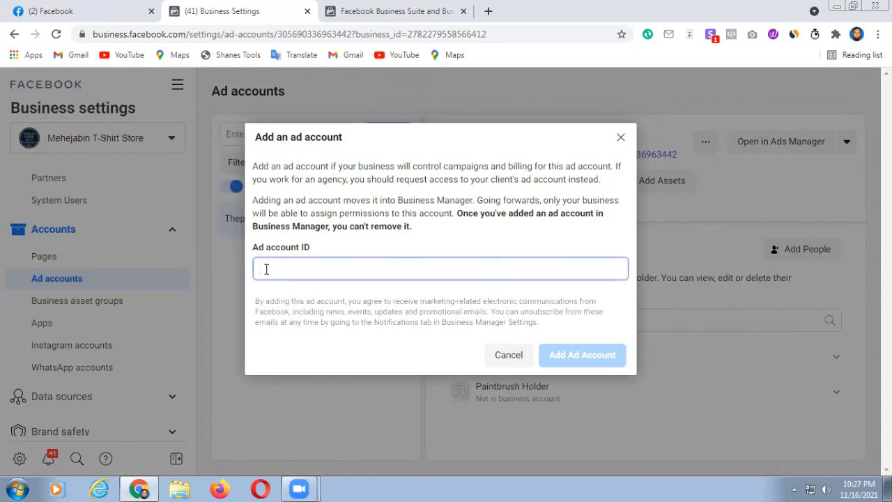
- In a new tab, search Google for 'facebook ads manager' and open the Ads Management result
{"action": "left_click", "coordinate": [488, 12]}
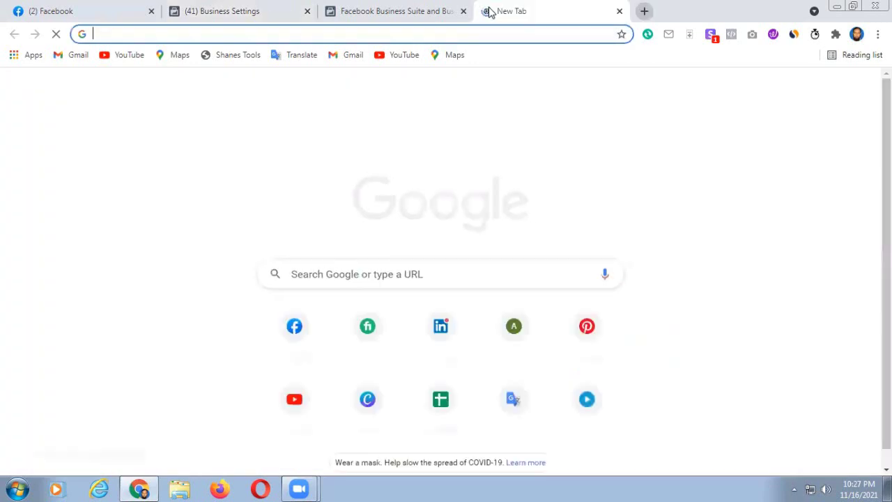
{"action": "type", "text": "fac"}
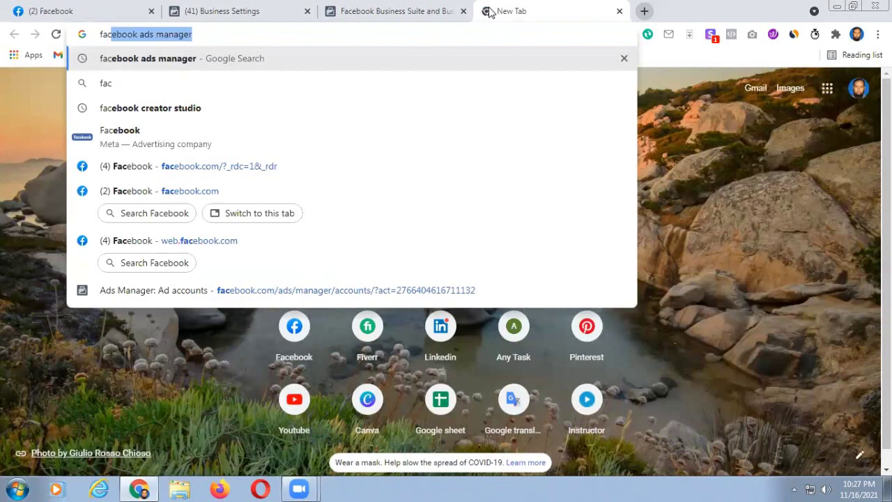
{"action": "key", "text": "Right"}
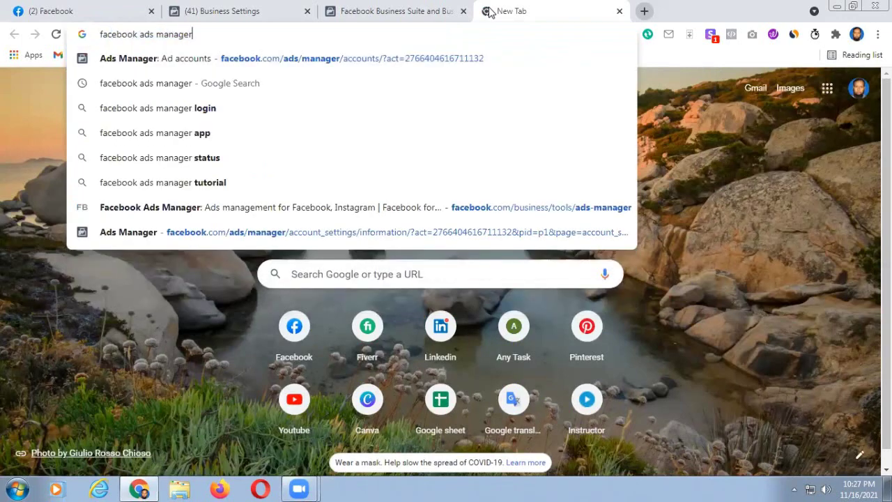
{"action": "key", "text": "Return"}
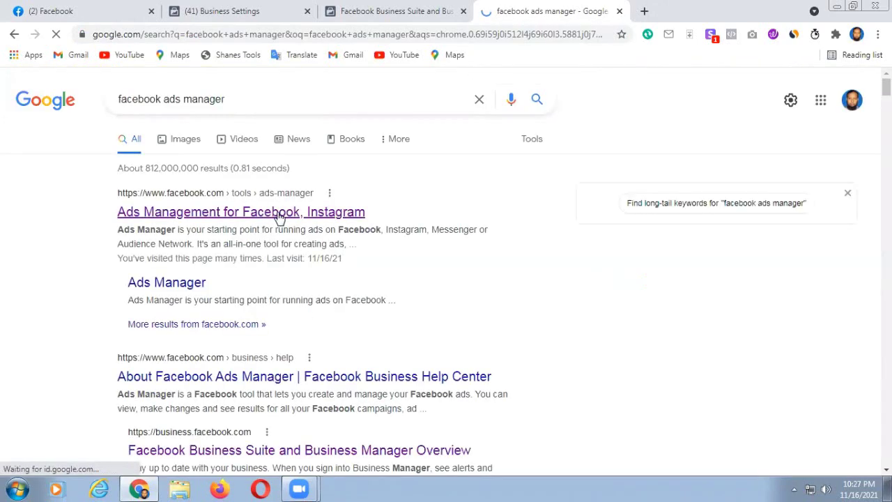
{"action": "left_click", "coordinate": [278, 212]}
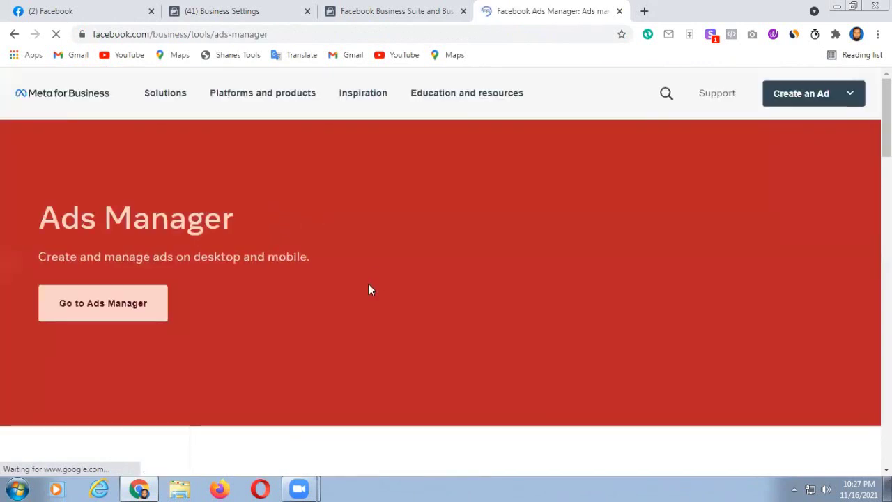
- Go to Ads Manager and open the personal ad account's campaigns
{"action": "left_click", "coordinate": [99, 306]}
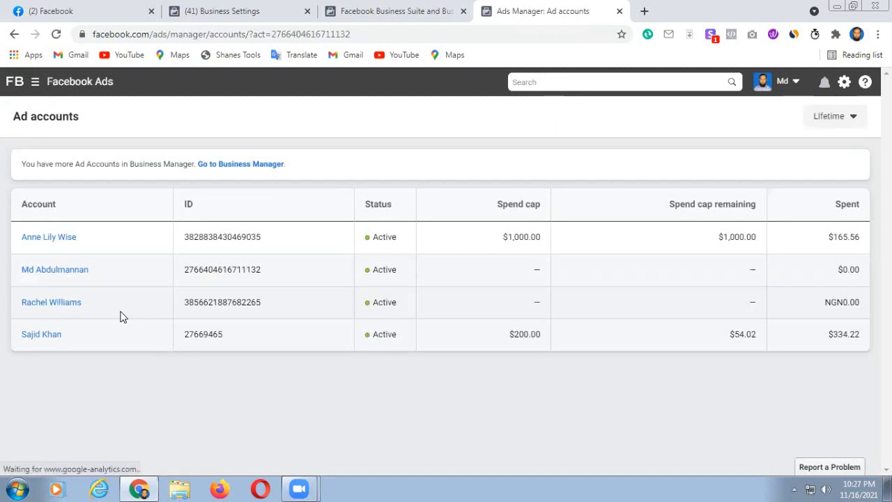
{"action": "left_click", "coordinate": [57, 272]}
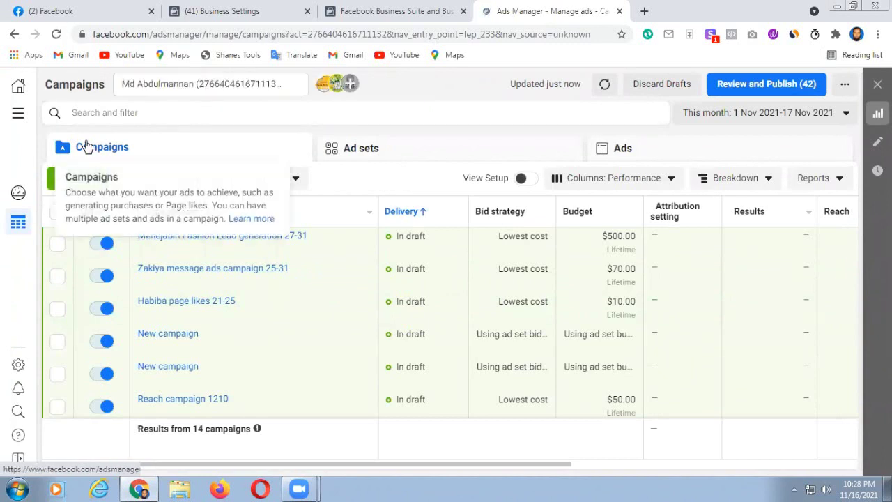
- Copy the ad account number from Billing's Payment activity page, then return to Business Suite
{"action": "left_click", "coordinate": [15, 115]}
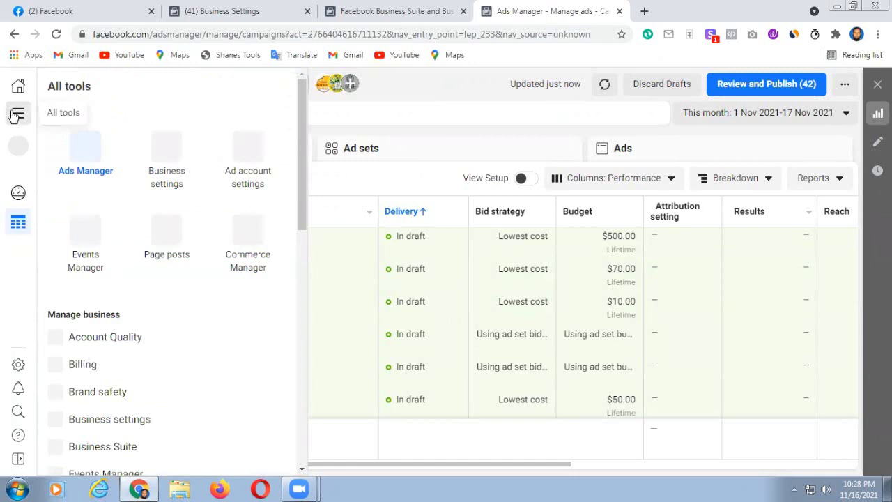
{"action": "left_click", "coordinate": [82, 368]}
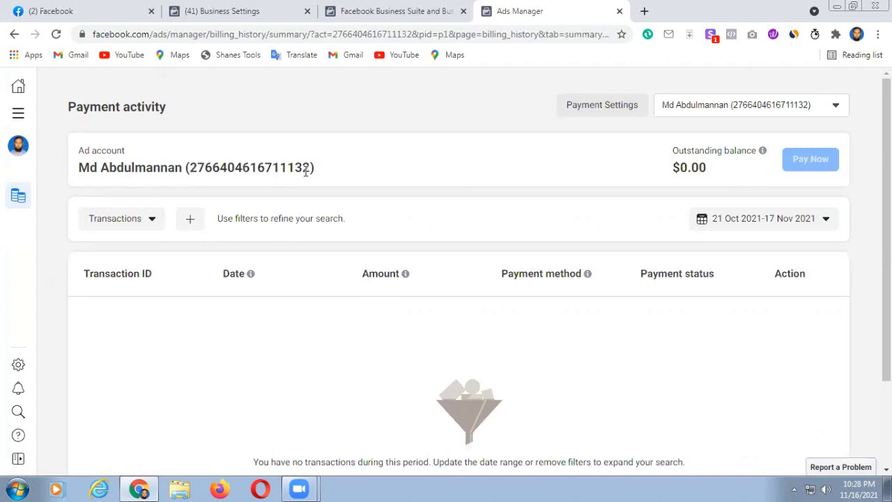
{"action": "left_click_drag", "start_coordinate": [189, 167], "coordinate": [311, 168]}
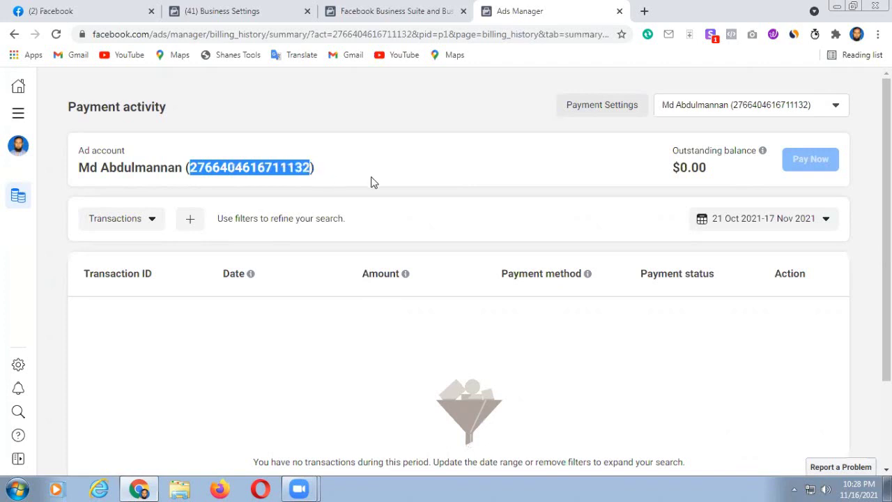
{"action": "left_click", "coordinate": [413, 11]}
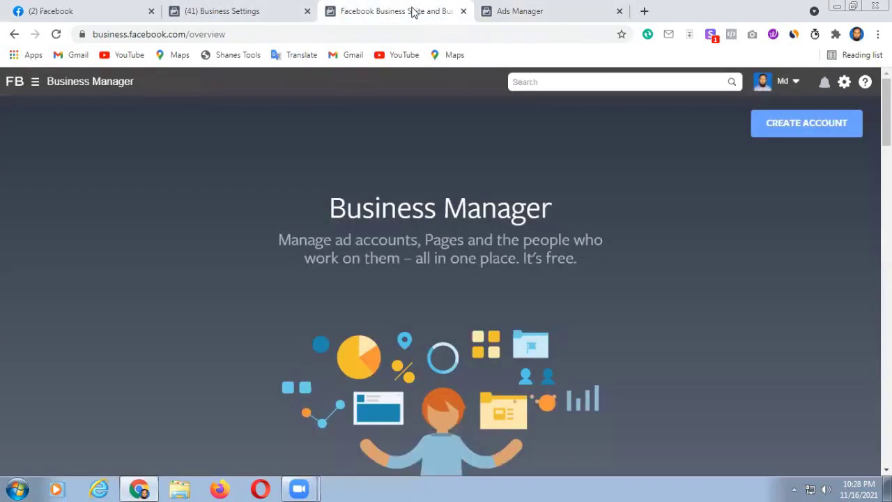
- Paste the copied account number into the Ad account ID field, then cancel the dialog
{"action": "left_click", "coordinate": [247, 8]}
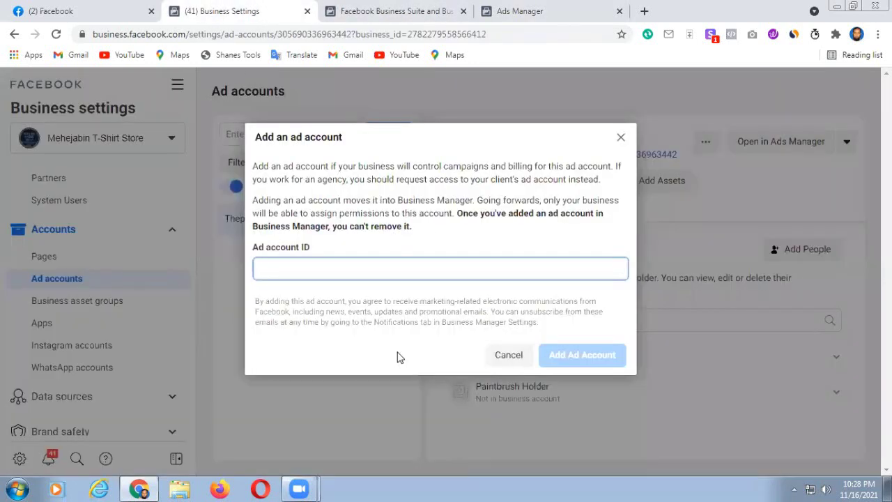
{"action": "key", "text": "ctrl+v"}
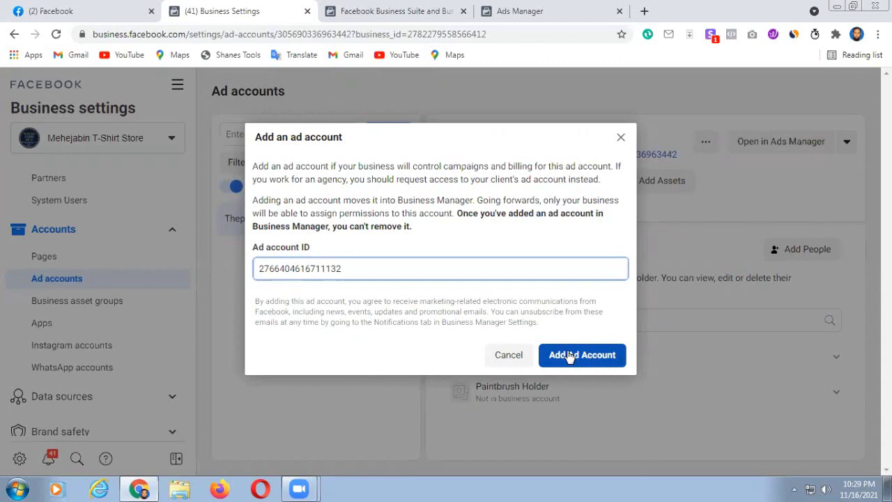
{"action": "left_click", "coordinate": [507, 355]}
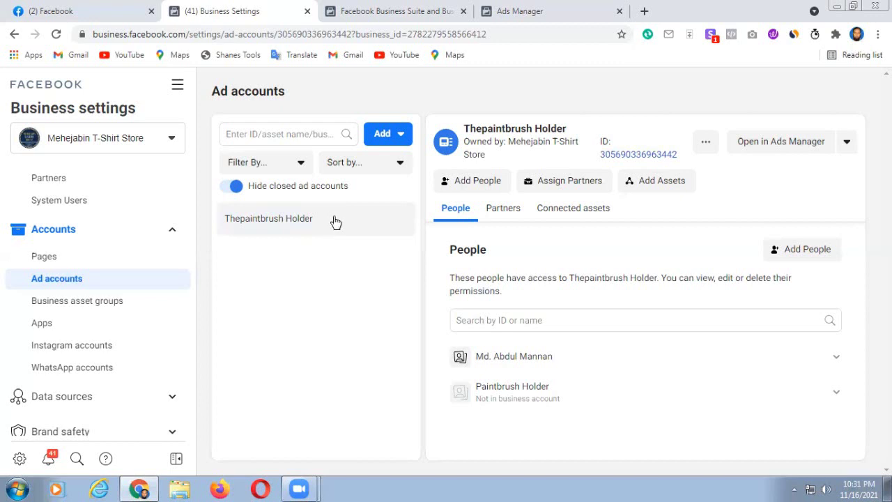
{"action": "scroll", "coordinate": [156, 357], "scroll_direction": "down", "scroll_amount": 3}
{"action": "scroll", "coordinate": [156, 360], "scroll_direction": "down", "scroll_amount": 2}
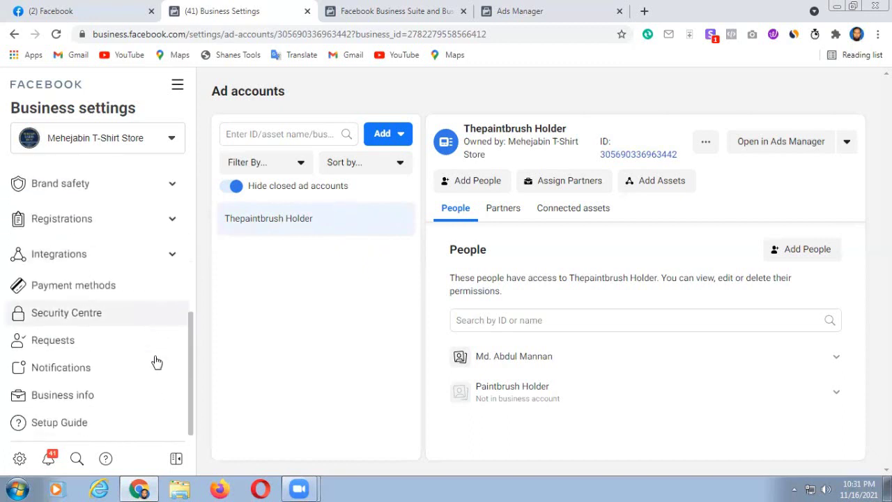
- Start adding a business payment method from the Payment methods settings
{"action": "left_click", "coordinate": [64, 289]}
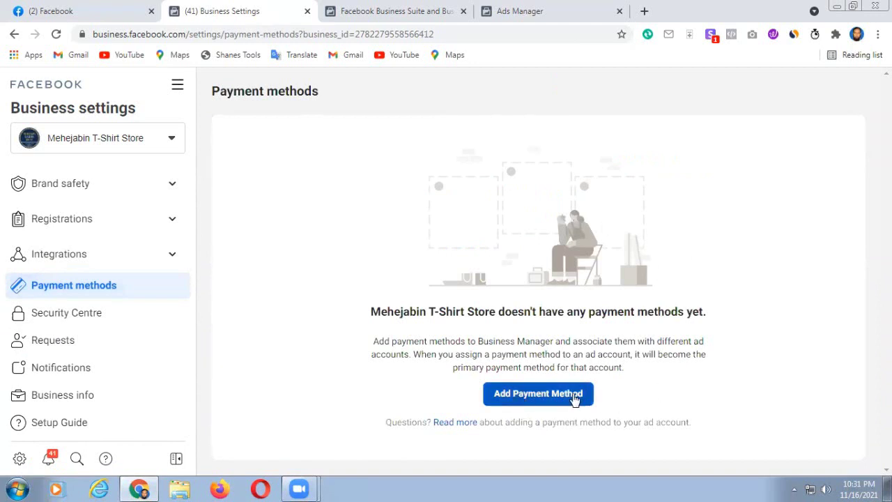
{"action": "left_click", "coordinate": [523, 397]}
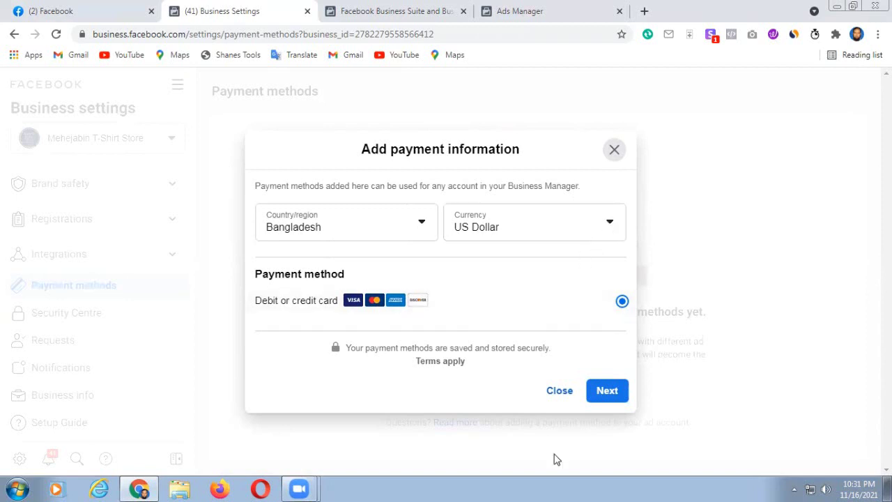
- Continue to the debit or credit card form, then close it without saving
{"action": "left_click", "coordinate": [605, 390]}
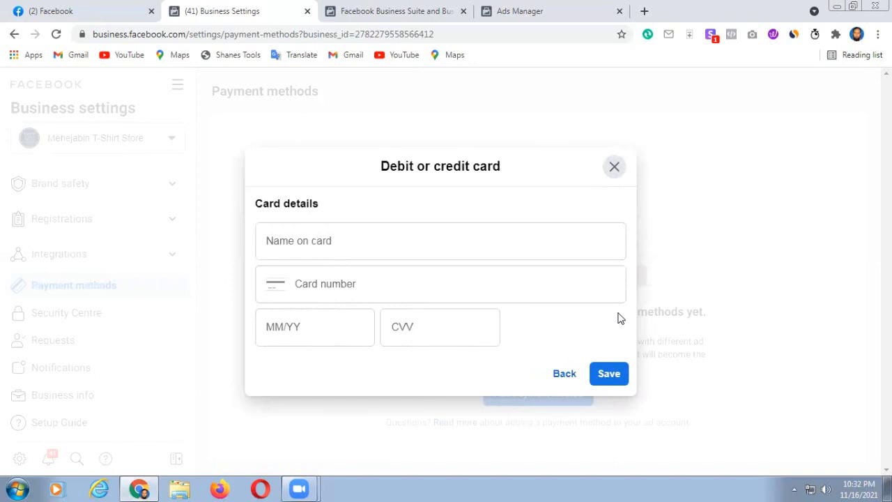
{"action": "left_click", "coordinate": [613, 169]}
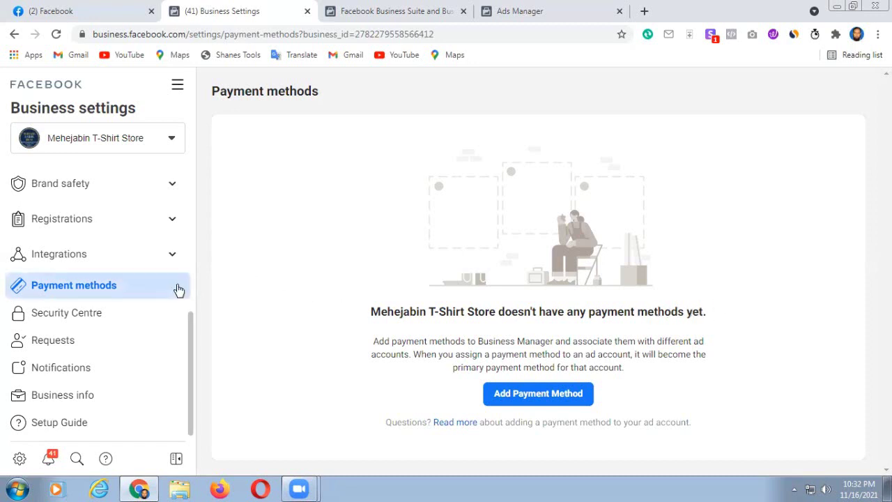
{"action": "scroll", "coordinate": [188, 286], "scroll_direction": "up", "scroll_amount": 1}
- Go to Users > People and start inviting a new person
{"action": "scroll", "coordinate": [192, 282], "scroll_direction": "up", "scroll_amount": 4}
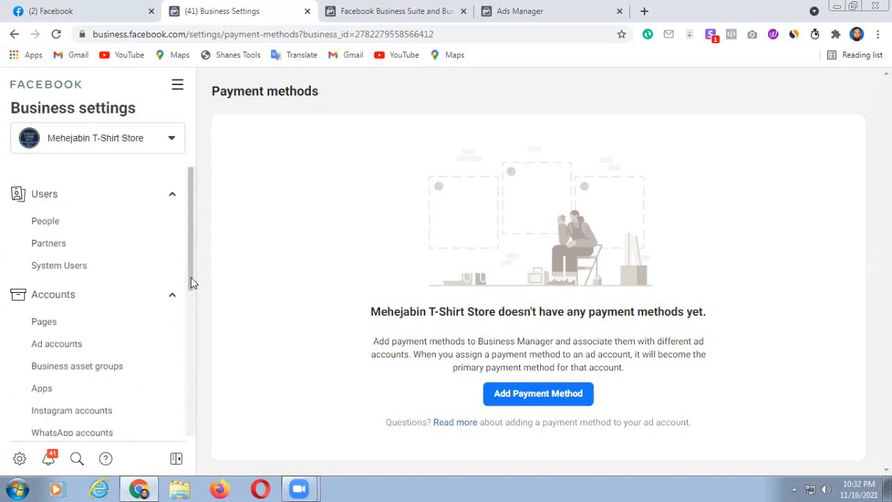
{"action": "left_click", "coordinate": [55, 227]}
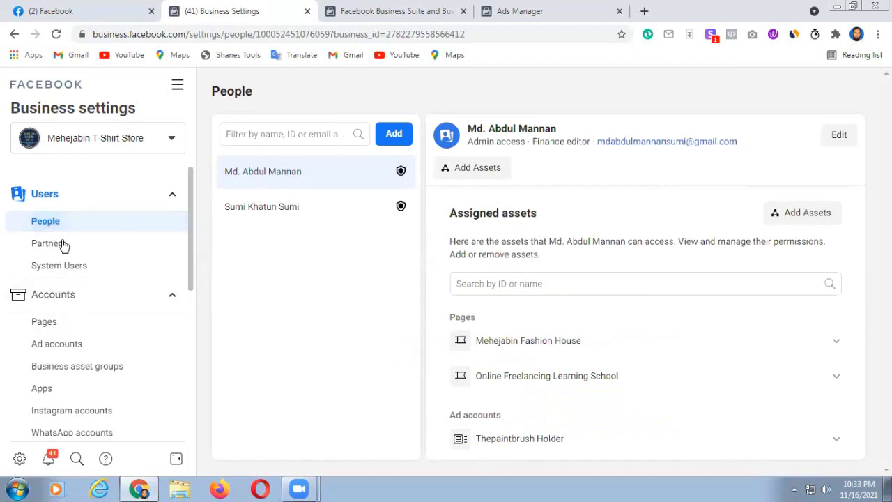
{"action": "left_click", "coordinate": [394, 136]}
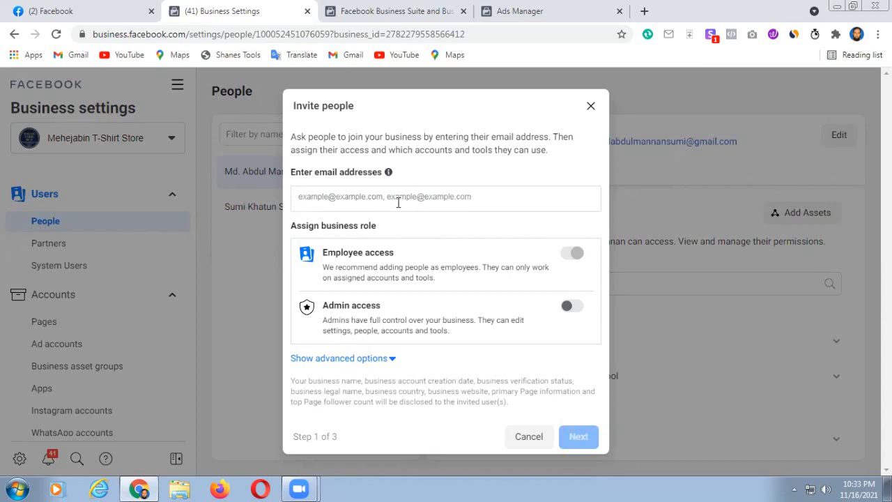
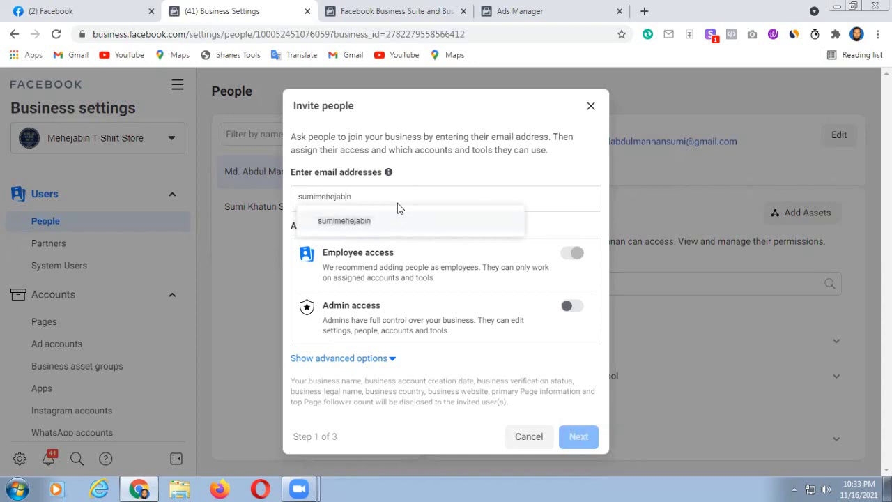
{"action": "left_click", "coordinate": [570, 225]}
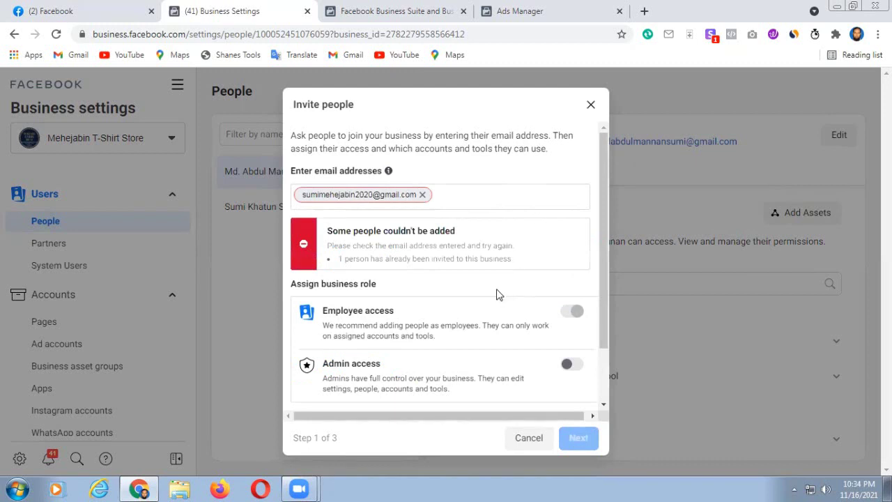
{"action": "left_click", "coordinate": [422, 195]}
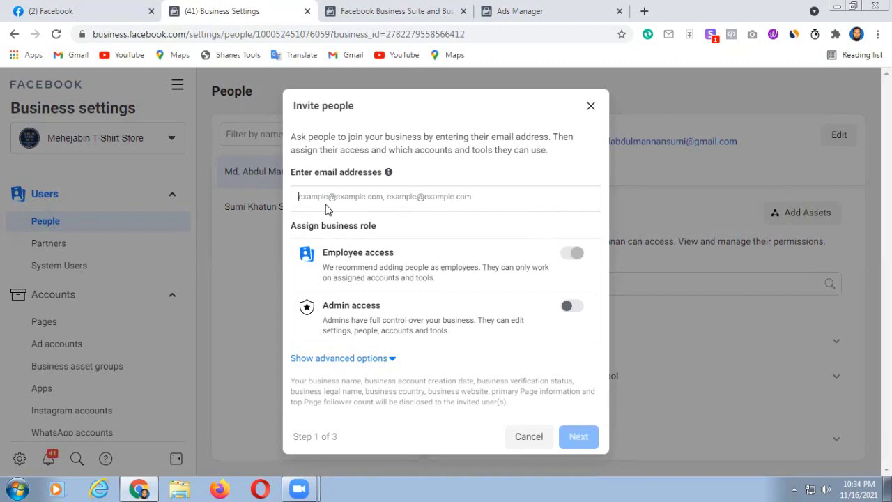
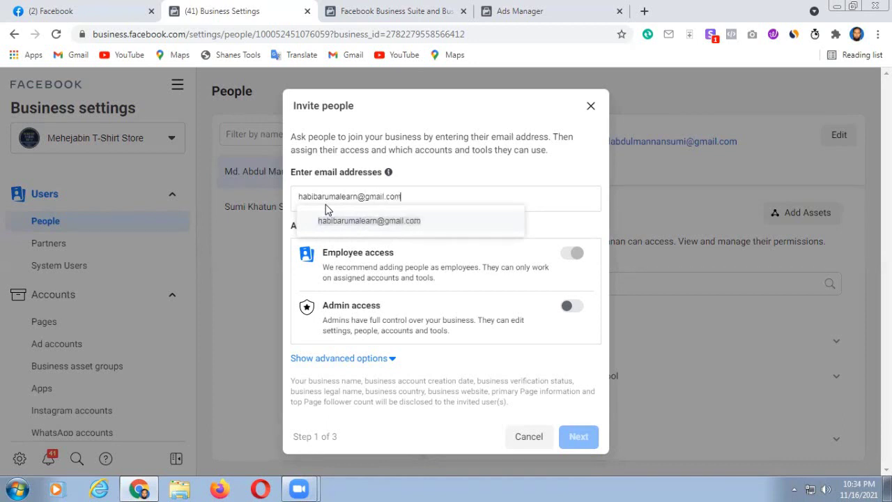
- Enter the new invitee's Gmail address and accept the suggestion to add it as an invitee
{"action": "left_click", "coordinate": [420, 222]}
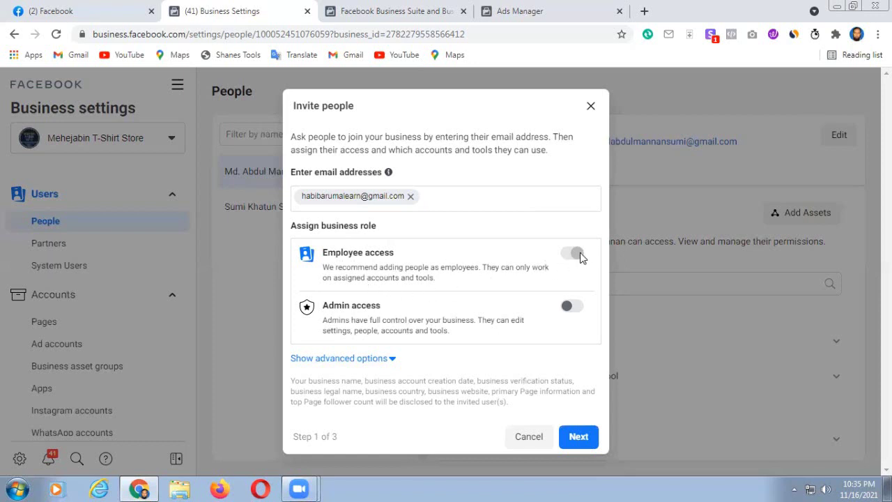
- Leave the invitee with Employee access, not Admin, and advance to the Assign access step
{"action": "left_click", "coordinate": [570, 308]}
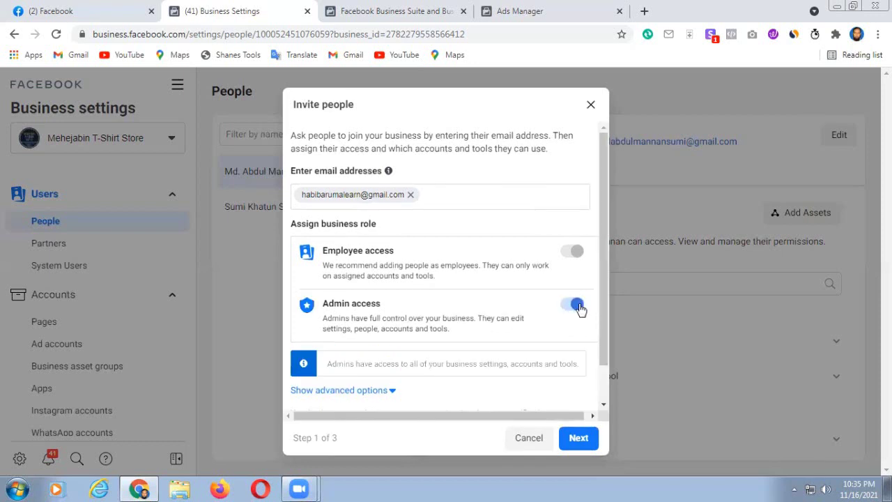
{"action": "left_click", "coordinate": [574, 307]}
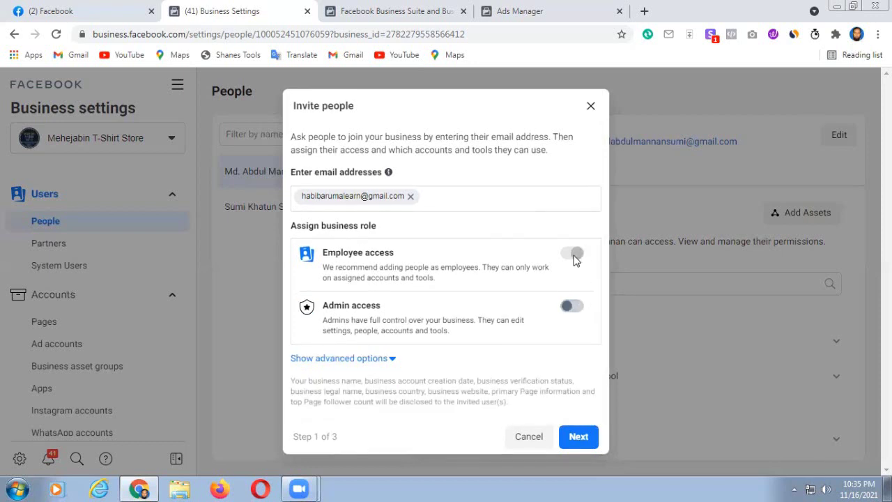
{"action": "left_click", "coordinate": [575, 435]}
{"action": "left_click", "coordinate": [578, 436]}
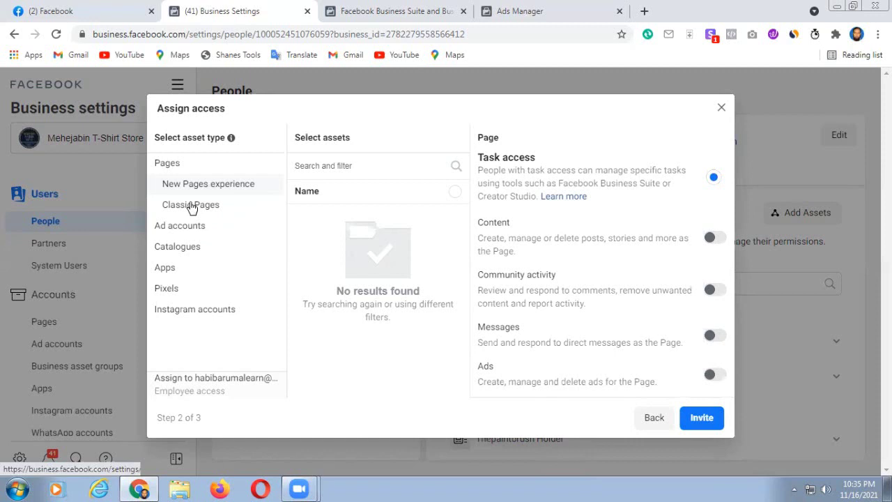
- Under Classic Pages, select only Mehejabin Fashion House, leaving Online Freelancing and The Paint Brush Holder unchecked
{"action": "left_click", "coordinate": [191, 205]}
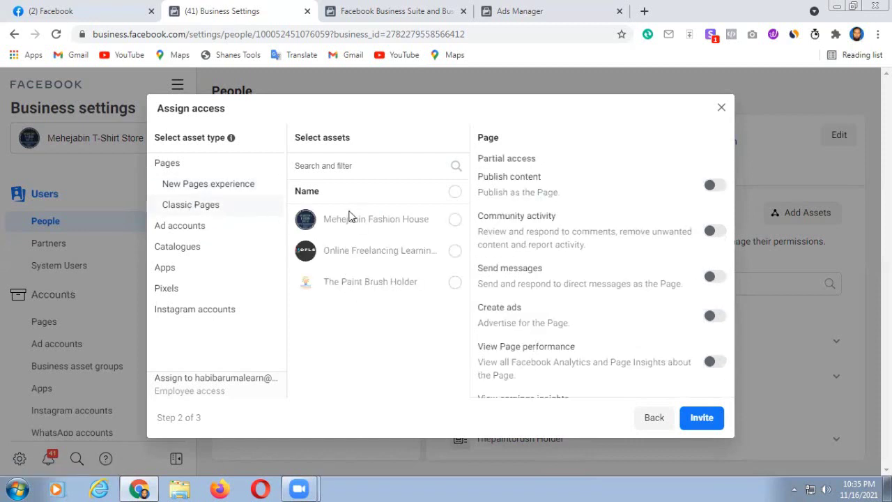
{"action": "left_click", "coordinate": [454, 221]}
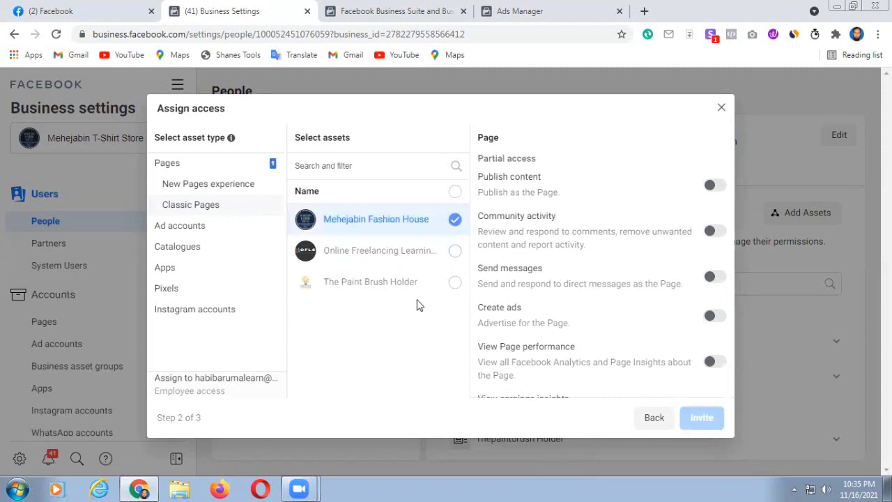
{"action": "left_click", "coordinate": [454, 251]}
{"action": "left_click", "coordinate": [454, 283]}
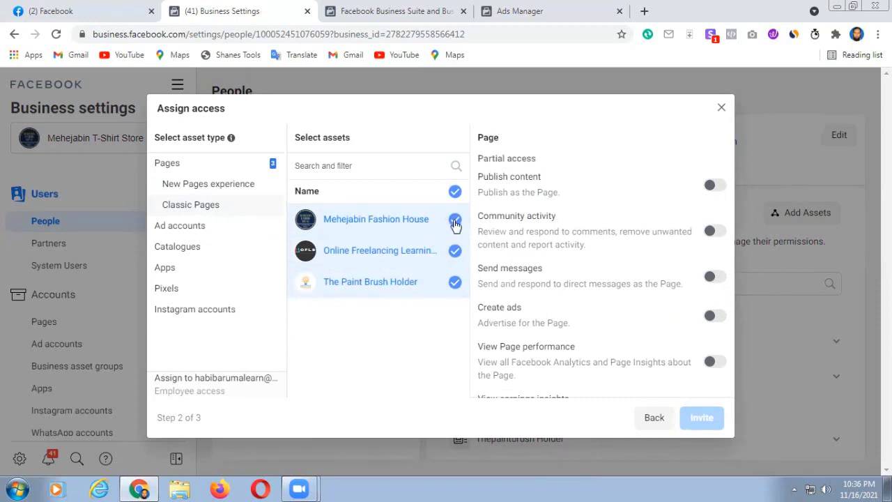
{"action": "left_click", "coordinate": [454, 283]}
{"action": "left_click", "coordinate": [454, 251]}
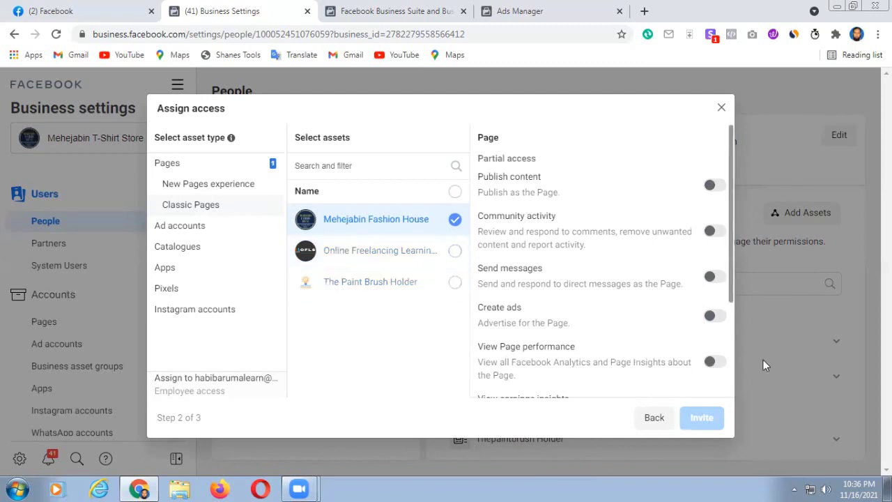
- Turn on the Create ads permission for Mehejabin Fashion House, keeping Manage Page off
{"action": "scroll", "coordinate": [685, 306], "scroll_direction": "down", "scroll_amount": 2}
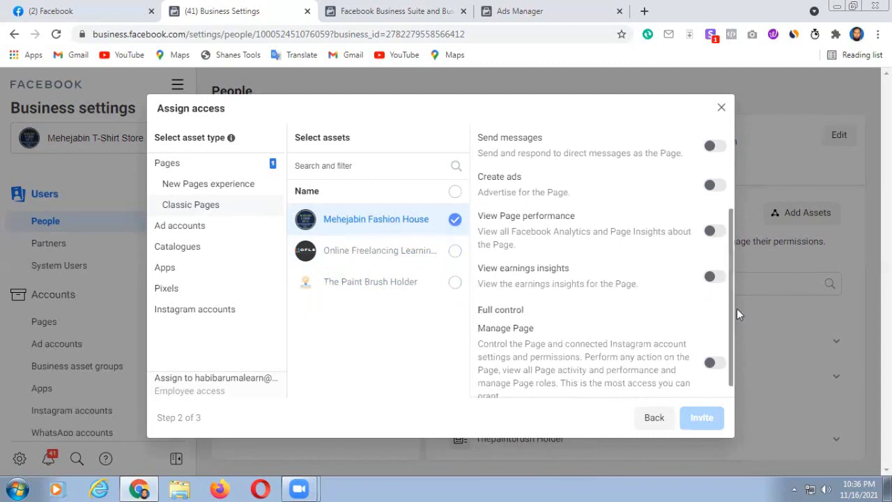
{"action": "scroll", "coordinate": [683, 315], "scroll_direction": "down", "scroll_amount": 1}
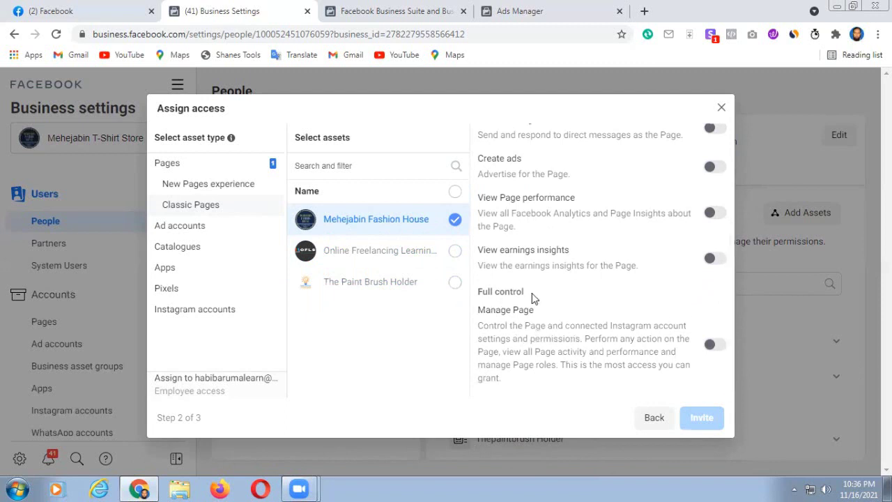
{"action": "scroll", "coordinate": [531, 299], "scroll_direction": "up", "scroll_amount": 1}
{"action": "scroll", "coordinate": [539, 309], "scroll_direction": "up", "scroll_amount": 1}
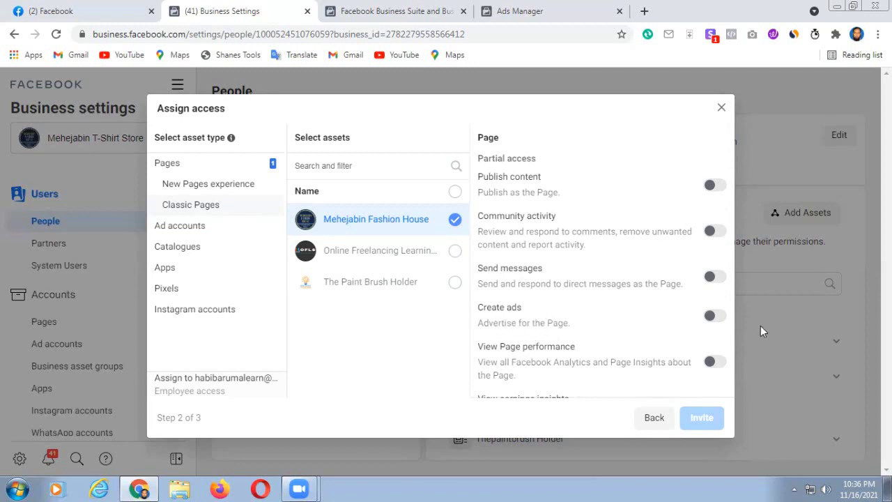
{"action": "left_click", "coordinate": [711, 317]}
{"action": "scroll", "coordinate": [662, 330], "scroll_direction": "down", "scroll_amount": 1}
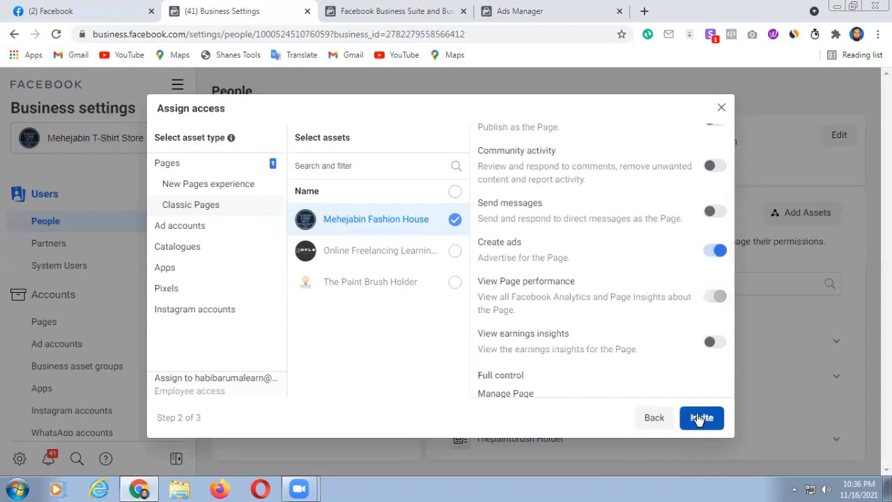
{"action": "scroll", "coordinate": [629, 331], "scroll_direction": "down", "scroll_amount": 2}
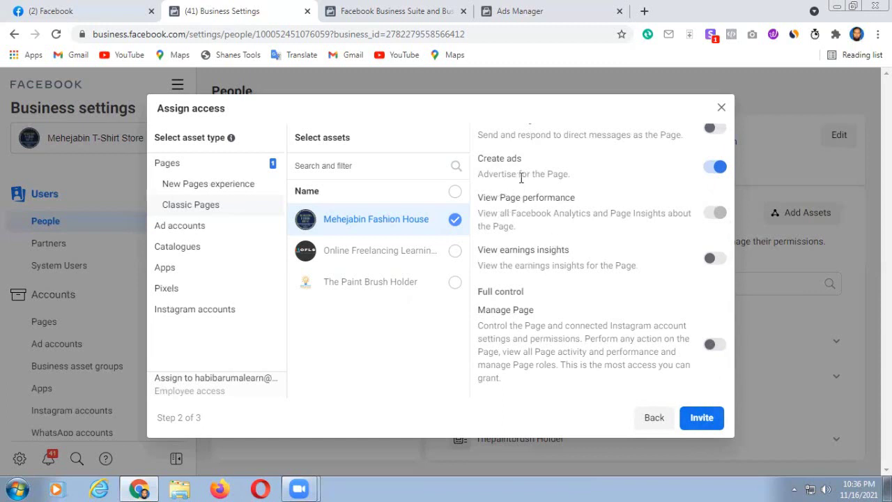
- Send the invitation and dismiss the Invitation sent confirmation
{"action": "left_click", "coordinate": [694, 418]}
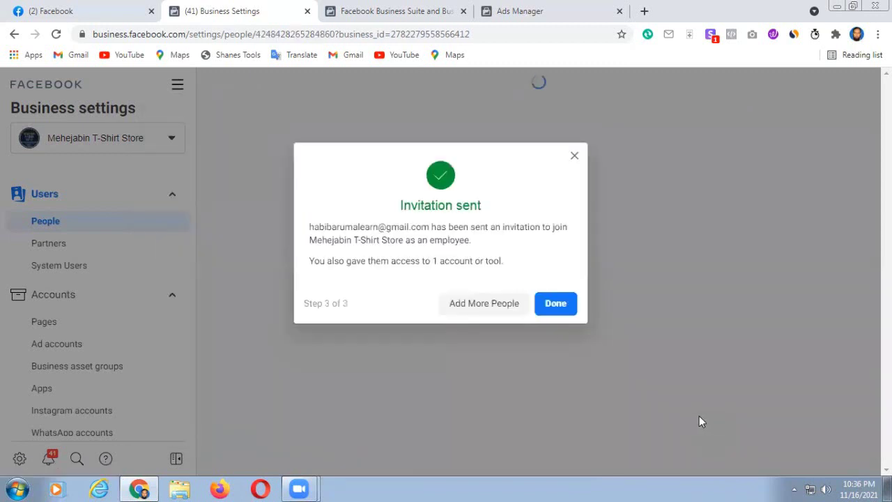
{"action": "left_click", "coordinate": [555, 304]}
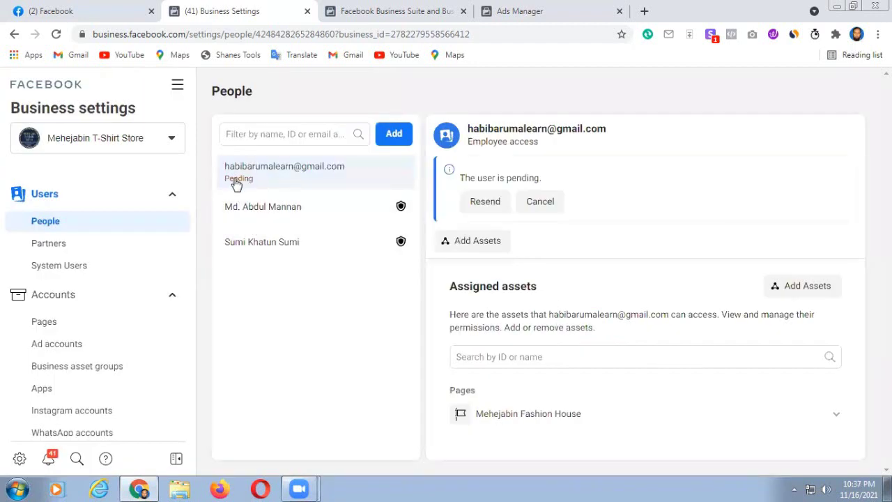
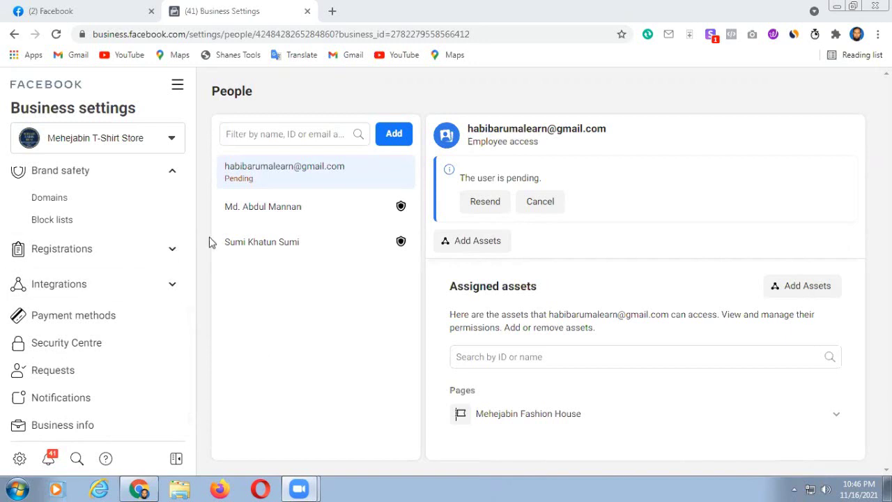
- Open the Security Centre and read why Start Verification is disabled: the business isn't eligible yet
{"action": "left_click", "coordinate": [68, 345]}
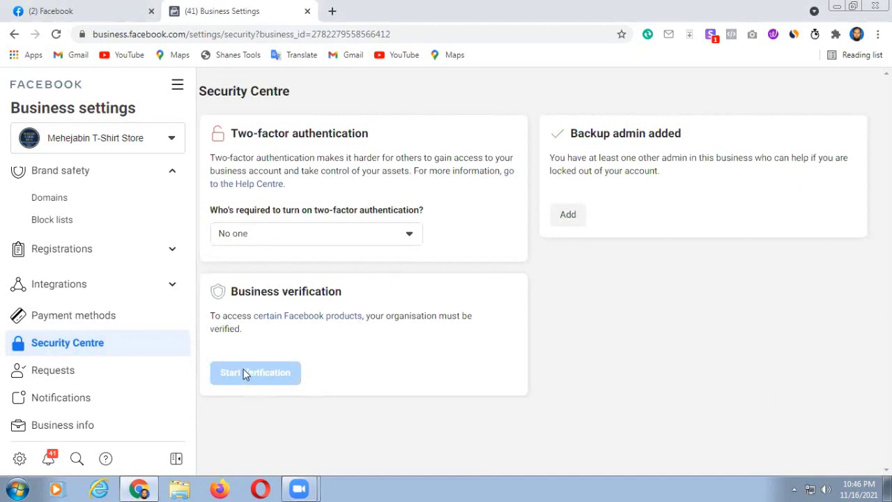
{"action": "mouse_move", "coordinate": [259, 373]}
{"action": "mouse_move", "coordinate": [231, 377]}
{"action": "mouse_move", "coordinate": [244, 376]}
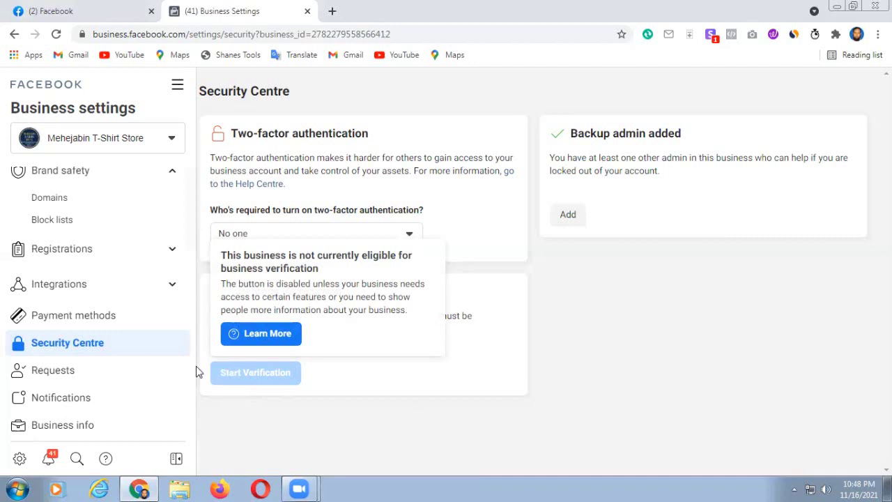
- Load developers.facebook.com in a new Chrome tab
{"action": "left_click", "coordinate": [332, 11]}
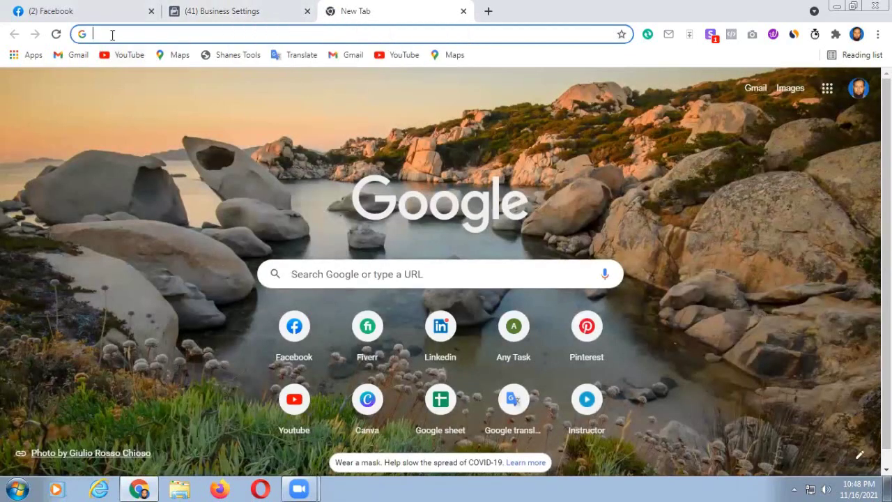
{"action": "type", "text": "deve"}
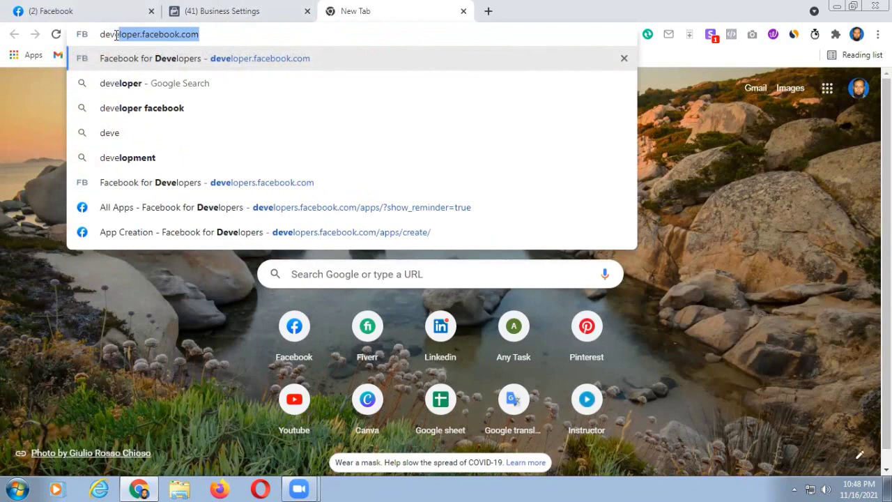
{"action": "key", "text": "End"}
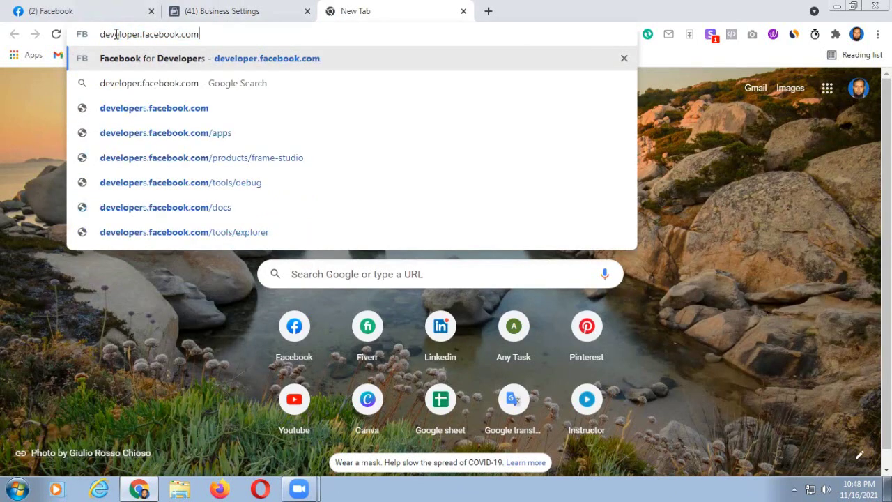
{"action": "key", "text": "Return"}
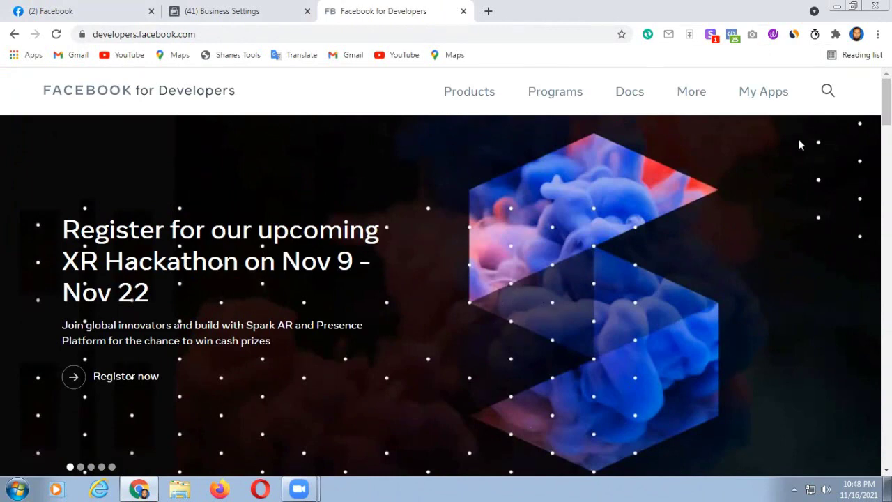
- From My Apps, start a new app to reach the app type choices
{"action": "left_click", "coordinate": [763, 95]}
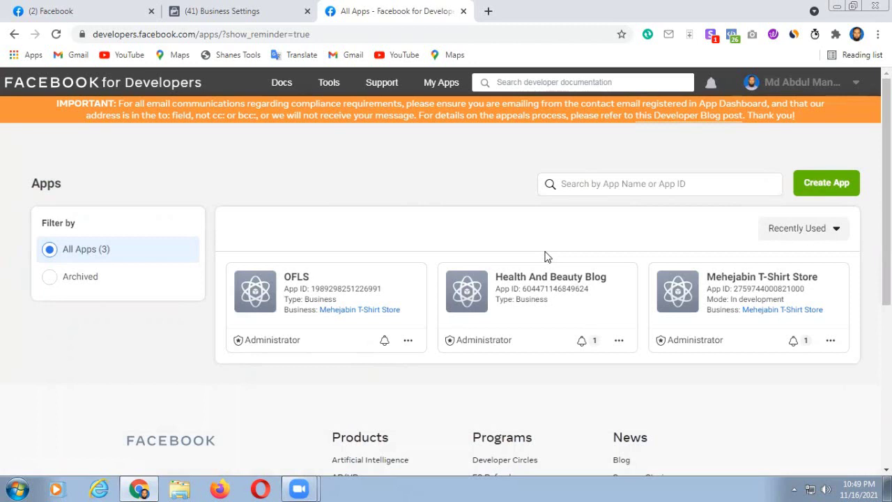
{"action": "left_click", "coordinate": [819, 183]}
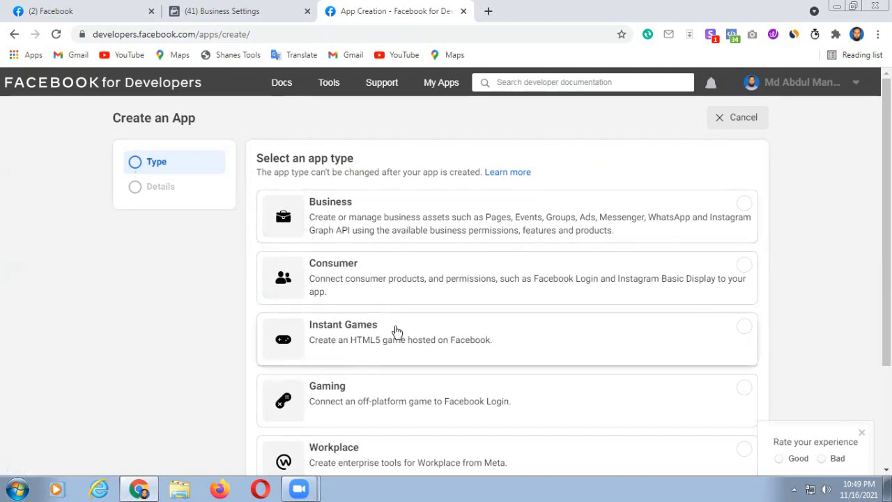
- Choose Business as the app type and continue to the details form
{"action": "scroll", "coordinate": [449, 408], "scroll_direction": "down", "scroll_amount": 1}
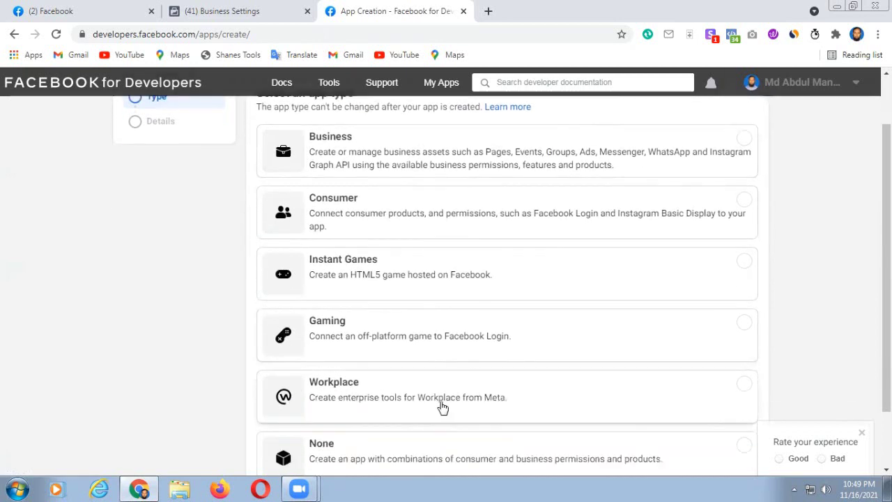
{"action": "scroll", "coordinate": [439, 393], "scroll_direction": "up", "scroll_amount": 1}
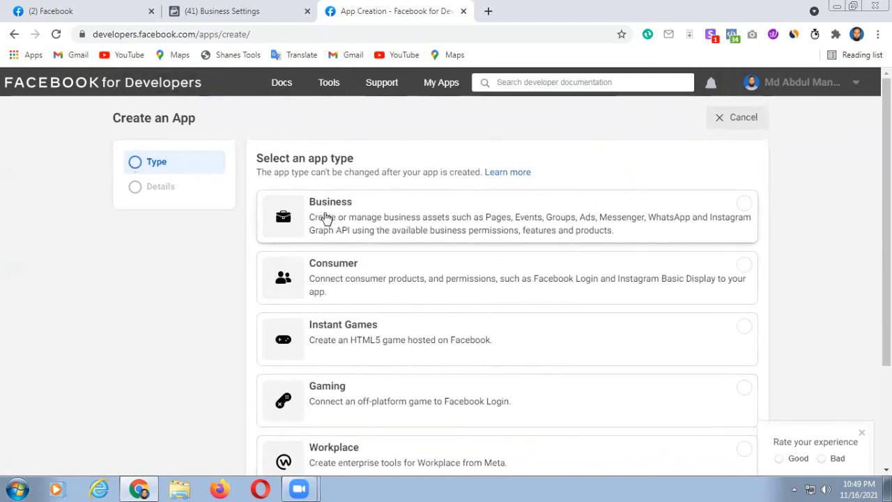
{"action": "left_click", "coordinate": [319, 216]}
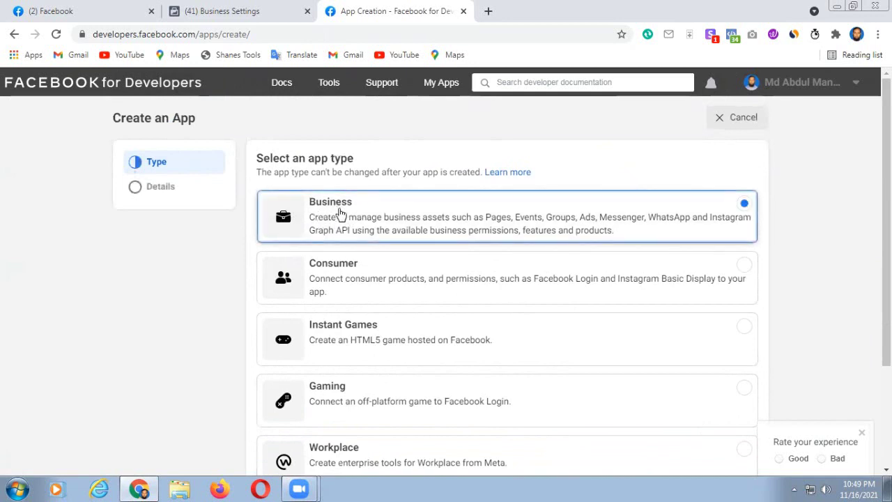
{"action": "scroll", "coordinate": [758, 308], "scroll_direction": "down", "scroll_amount": 2}
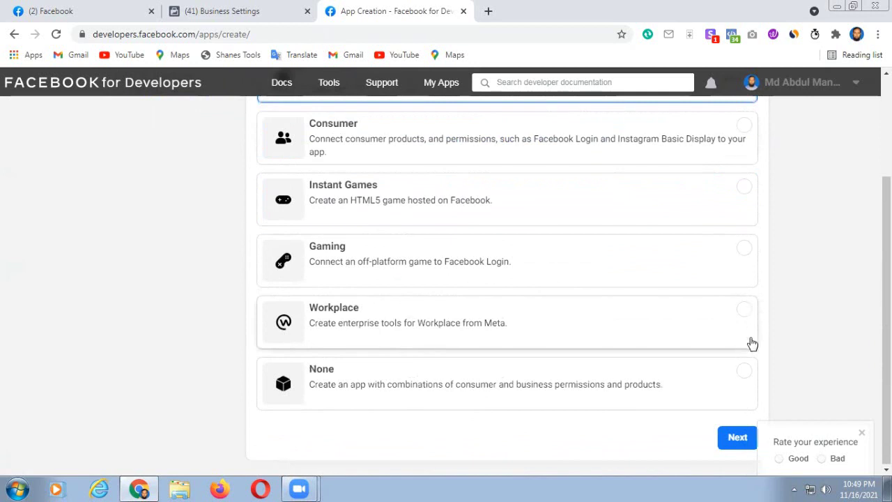
{"action": "left_click", "coordinate": [732, 441]}
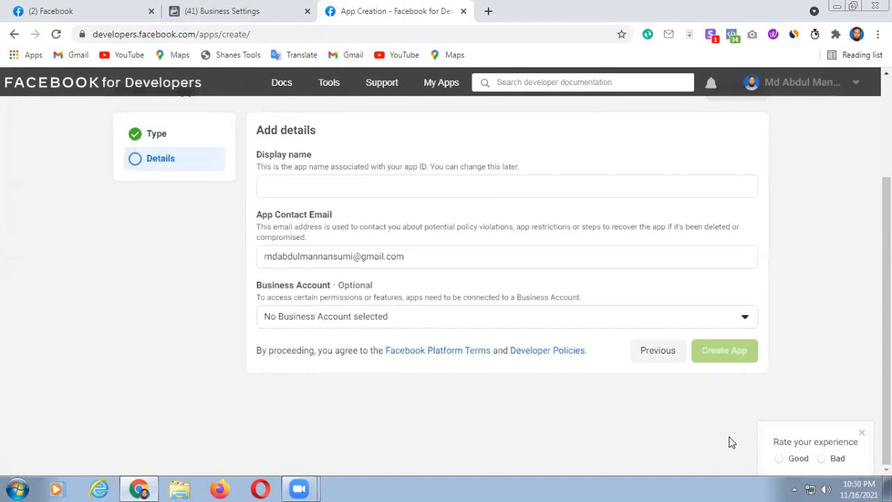
- Enter display name Habiba Fashion house and select business account Mehejabin T-Shirt Store
{"action": "scroll", "coordinate": [813, 314], "scroll_direction": "up", "scroll_amount": 1}
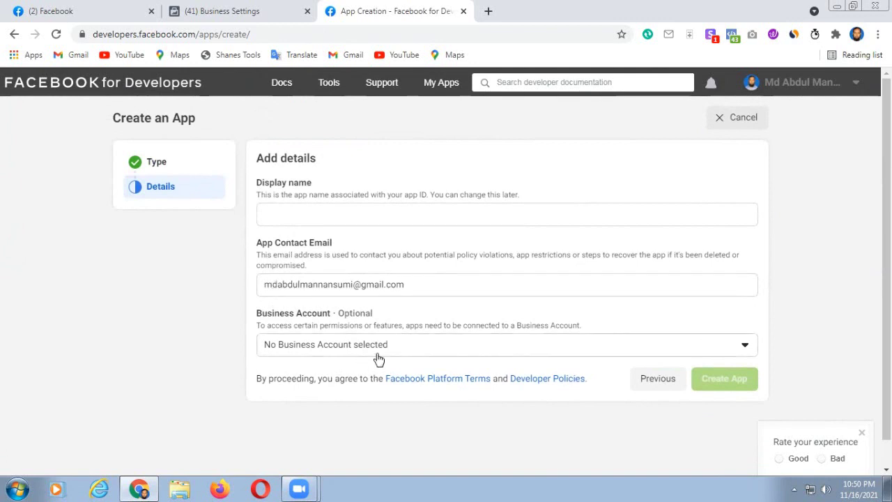
{"action": "left_click", "coordinate": [266, 213]}
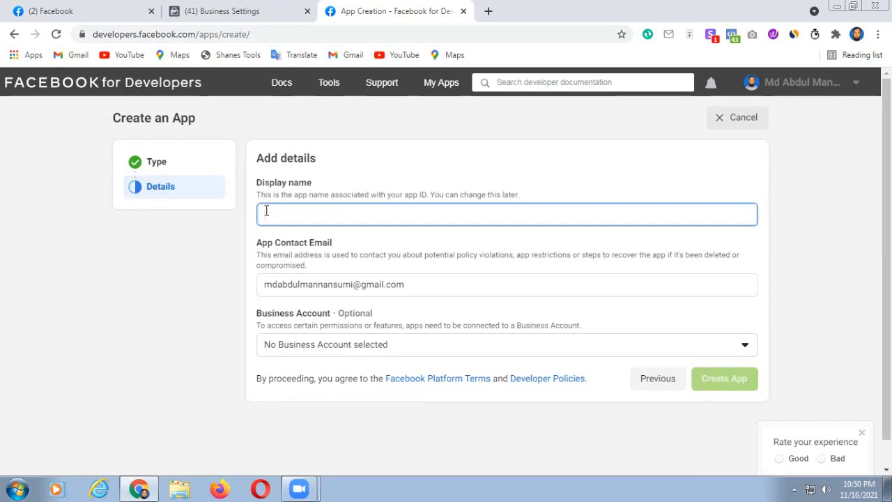
{"action": "type", "text": "Mab"}
{"action": "type", "text": "iba"}
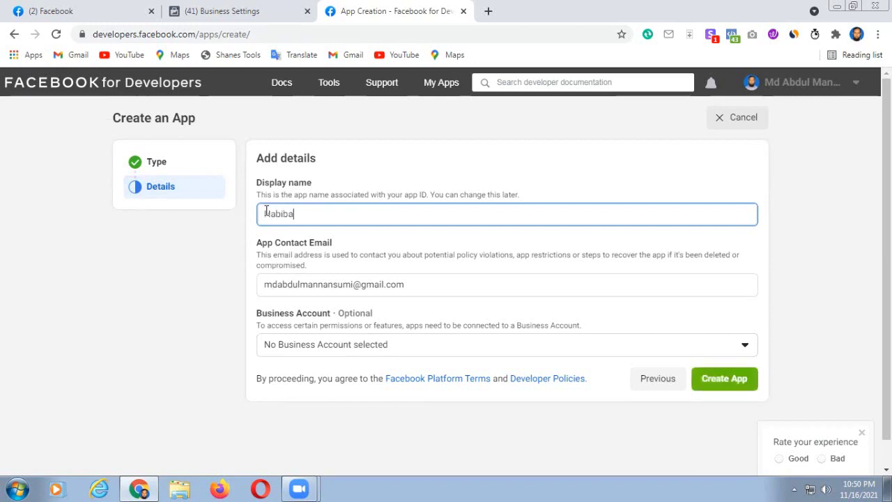
{"action": "type", "text": " Fashion house"}
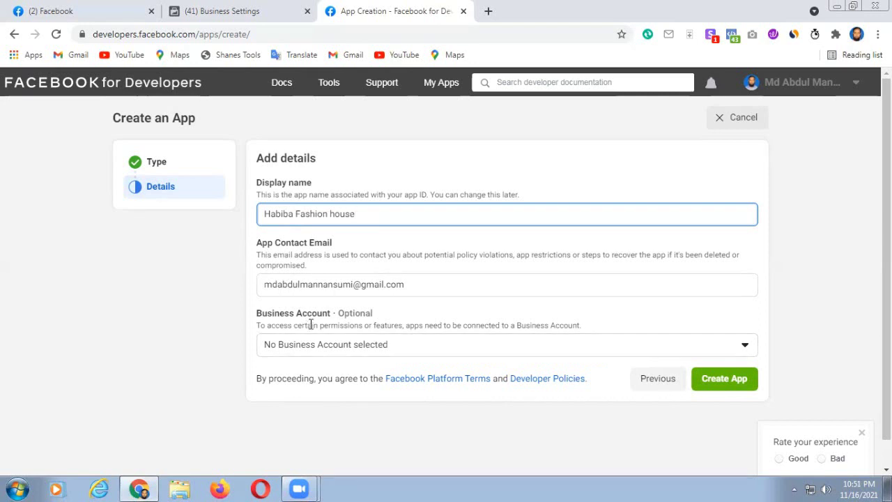
{"action": "left_click", "coordinate": [744, 347]}
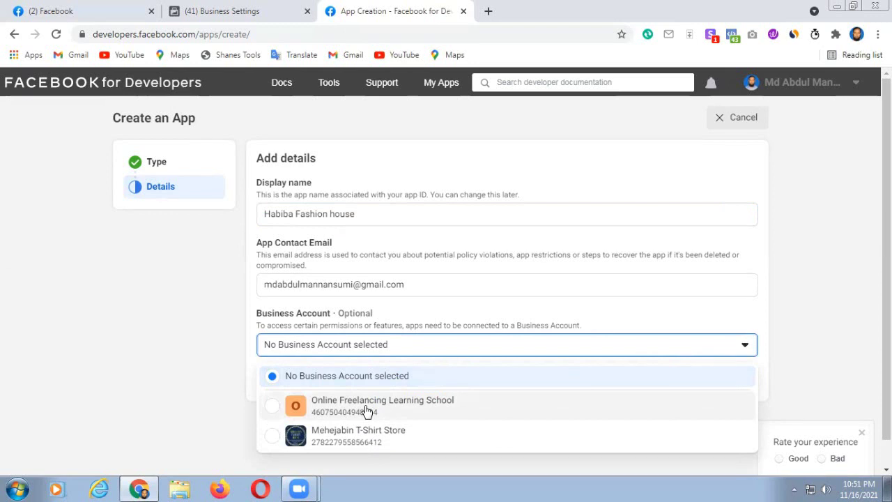
{"action": "left_click", "coordinate": [335, 437]}
{"action": "left_click", "coordinate": [335, 438]}
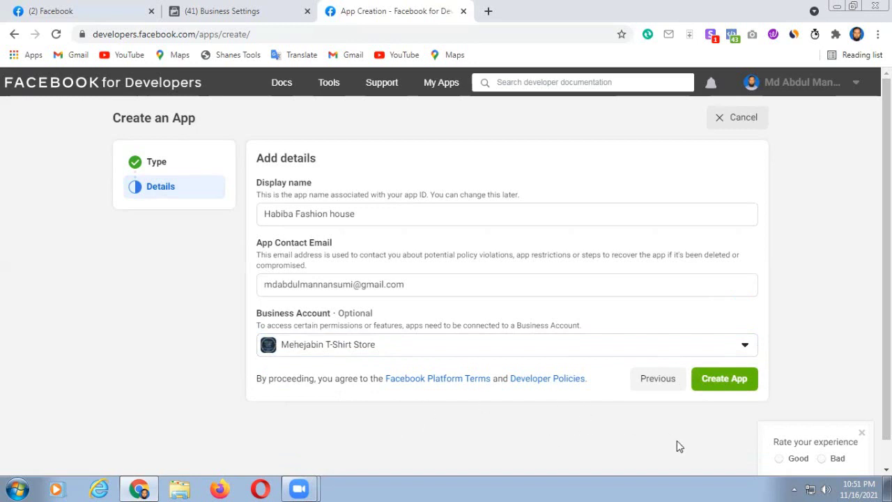
- Create the app, confirm with the account password, and decline Chrome's offer to save it
{"action": "left_click", "coordinate": [718, 381]}
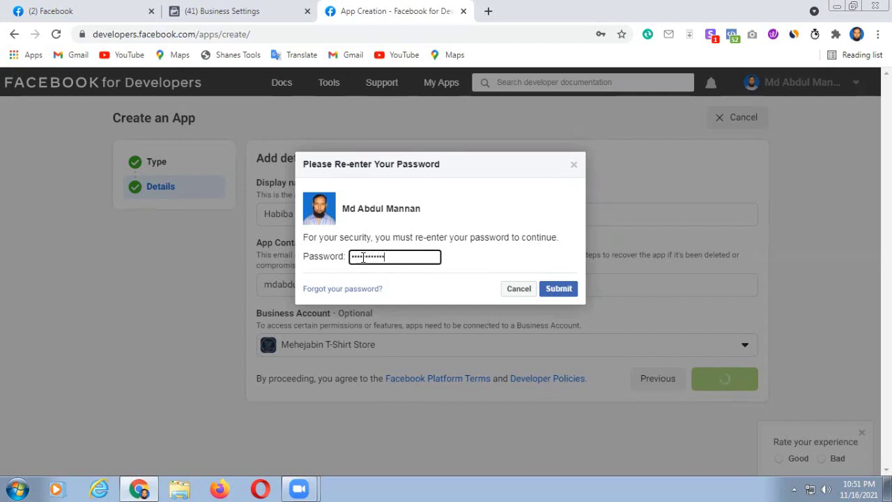
{"action": "left_click", "coordinate": [556, 291]}
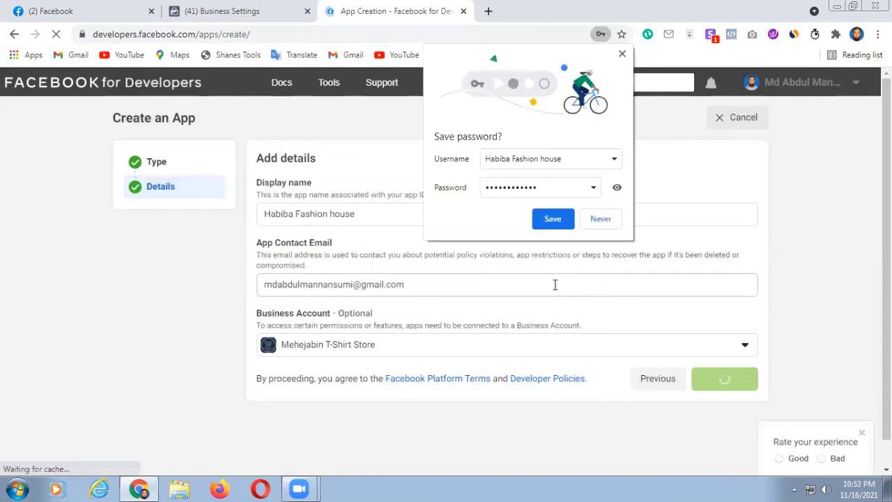
{"action": "left_click", "coordinate": [601, 218]}
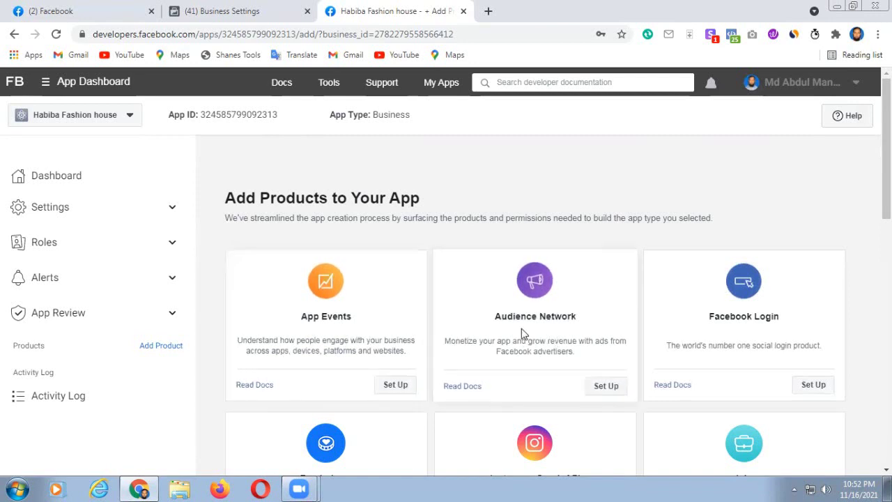
- Set up Facebook Login from the Add Products page
{"action": "scroll", "coordinate": [760, 340], "scroll_direction": "down", "scroll_amount": 1}
{"action": "scroll", "coordinate": [760, 340], "scroll_direction": "down", "scroll_amount": 3}
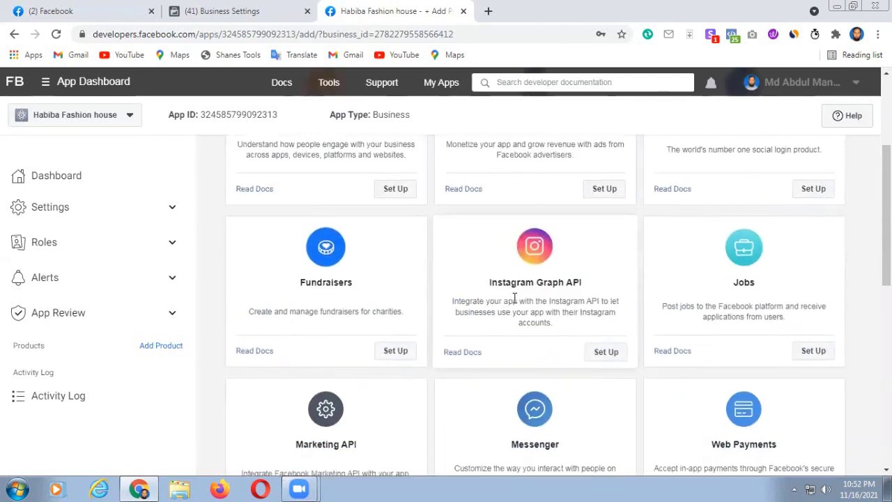
{"action": "scroll", "coordinate": [868, 302], "scroll_direction": "up", "scroll_amount": 3}
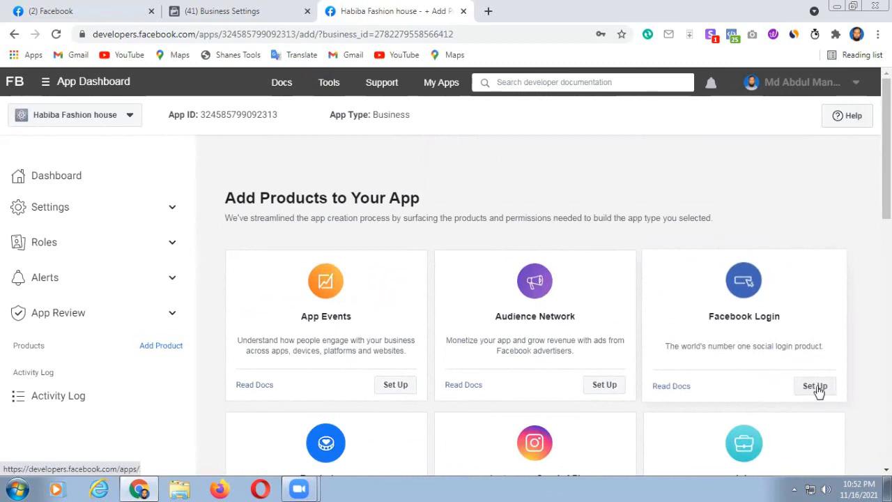
{"action": "left_click", "coordinate": [810, 388]}
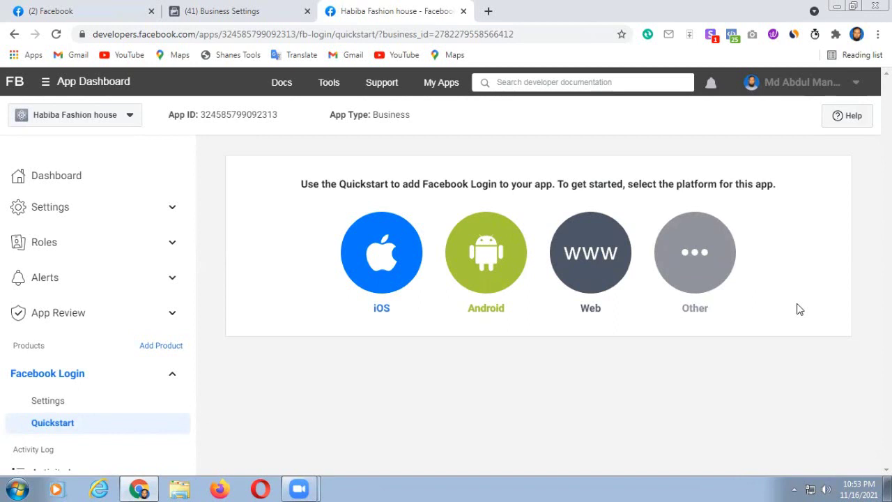
- Choose Web (WWW) as the Facebook Login quickstart platform
{"action": "left_click", "coordinate": [585, 261]}
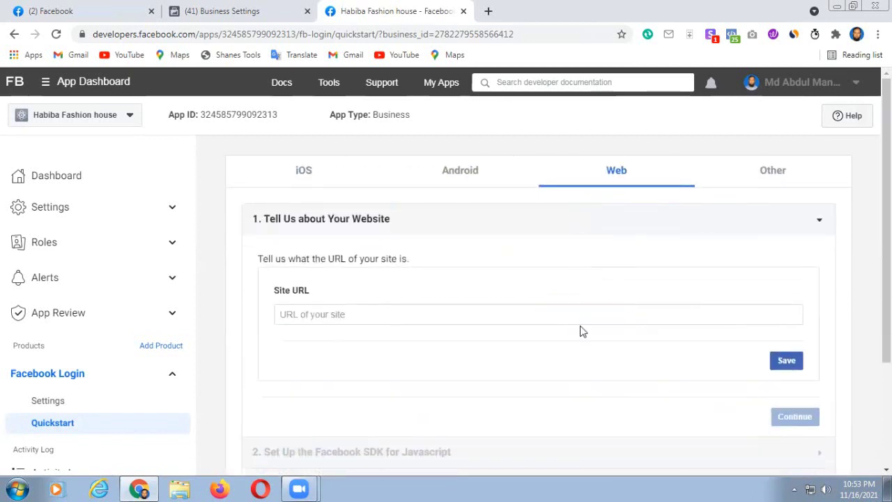
- Save onlinefreelancinglearningschool.blogspot.com as the Site URL
{"action": "left_click", "coordinate": [288, 314]}
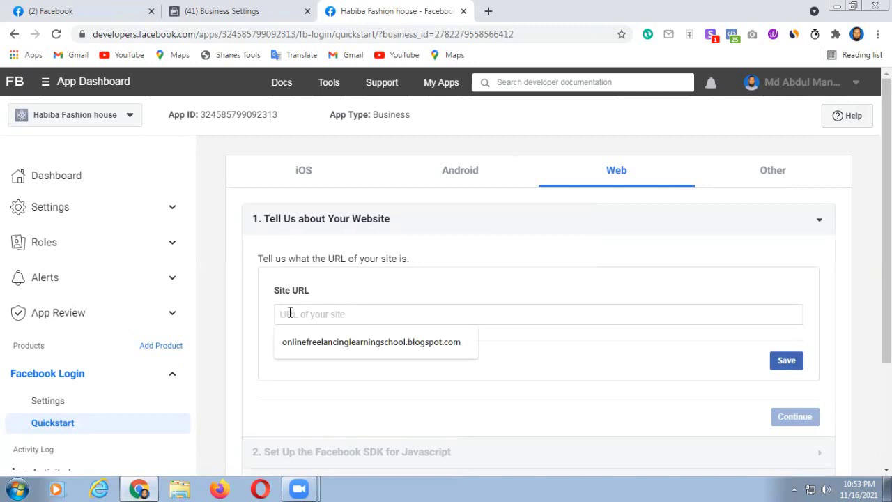
{"action": "left_click", "coordinate": [309, 347]}
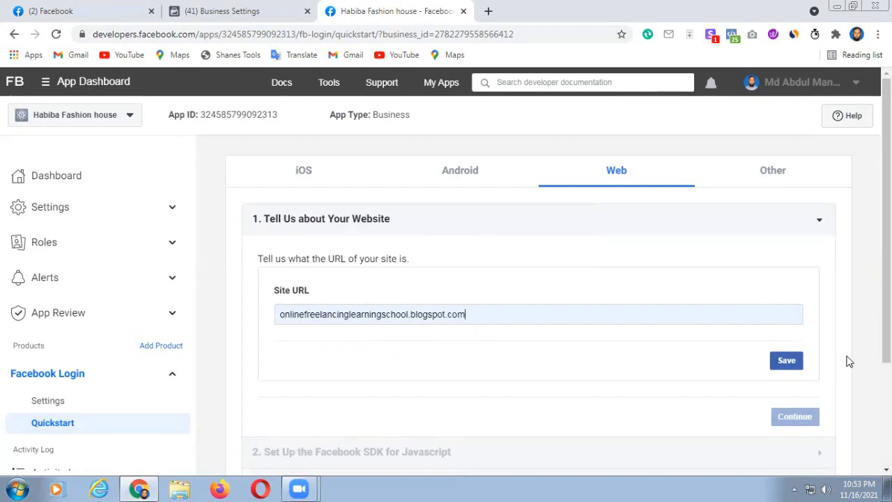
{"action": "scroll", "coordinate": [849, 361], "scroll_direction": "down", "scroll_amount": 2}
{"action": "scroll", "coordinate": [849, 361], "scroll_direction": "up", "scroll_amount": 1}
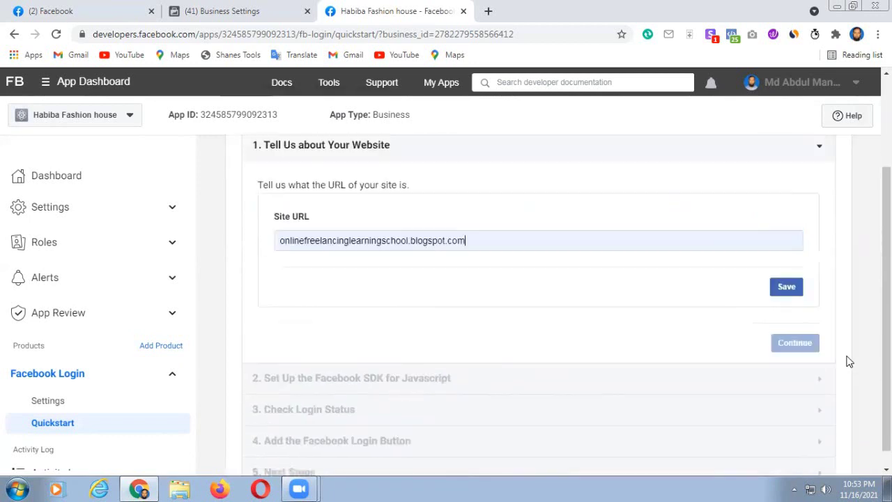
{"action": "left_click", "coordinate": [786, 296]}
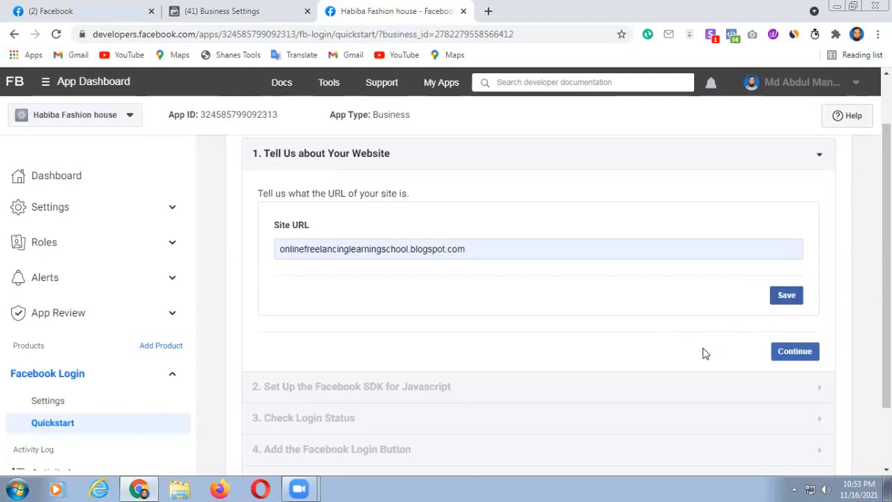
{"action": "scroll", "coordinate": [690, 411], "scroll_direction": "down", "scroll_amount": 1}
{"action": "scroll", "coordinate": [694, 408], "scroll_direction": "up", "scroll_amount": 2}
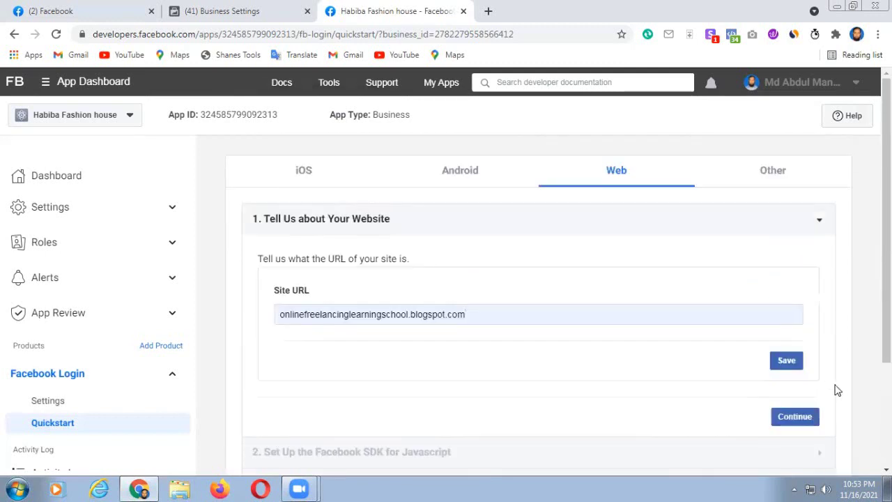
- Advance through the JavaScript SDK, login status and login button steps to 5. Next Steps
{"action": "left_click", "coordinate": [795, 416]}
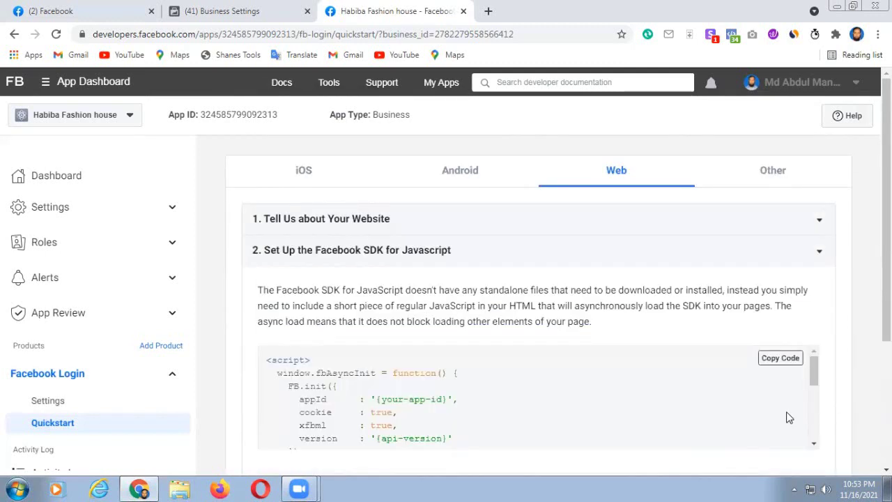
{"action": "scroll", "coordinate": [860, 378], "scroll_direction": "down", "scroll_amount": 3}
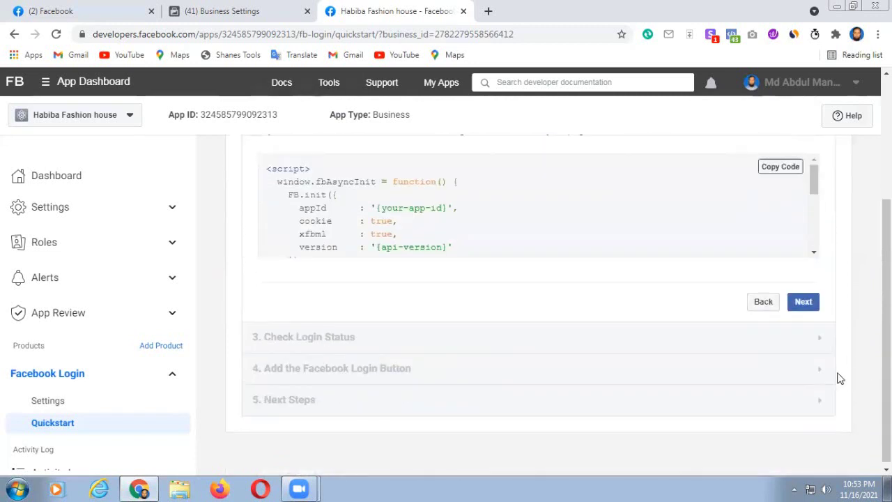
{"action": "left_click", "coordinate": [801, 304]}
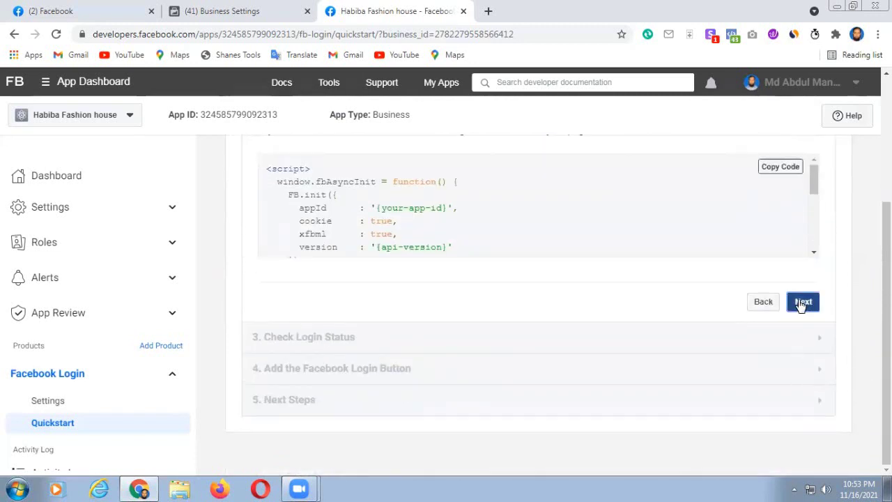
{"action": "scroll", "coordinate": [805, 335], "scroll_direction": "down", "scroll_amount": 2}
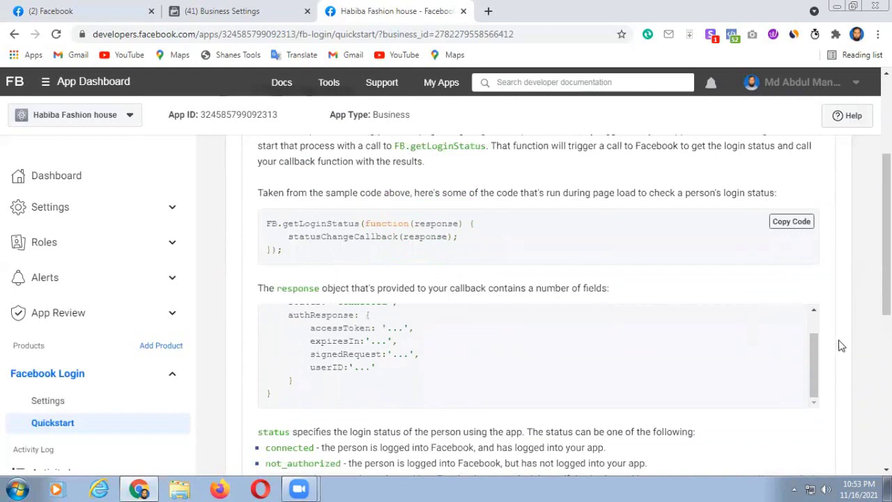
{"action": "scroll", "coordinate": [836, 344], "scroll_direction": "down", "scroll_amount": 5}
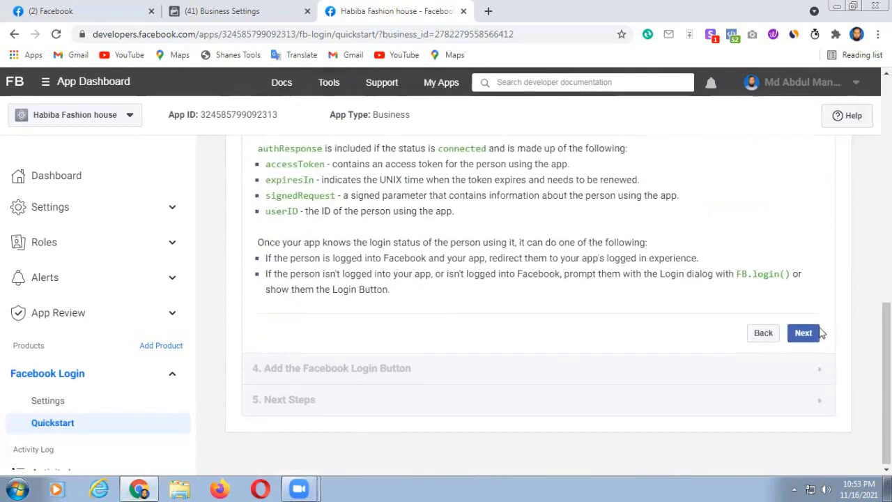
{"action": "left_click", "coordinate": [803, 333]}
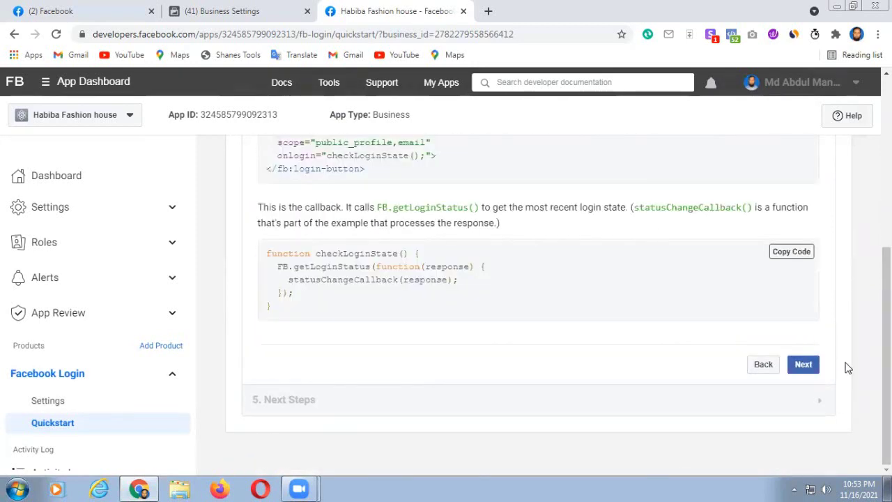
{"action": "left_click", "coordinate": [802, 365]}
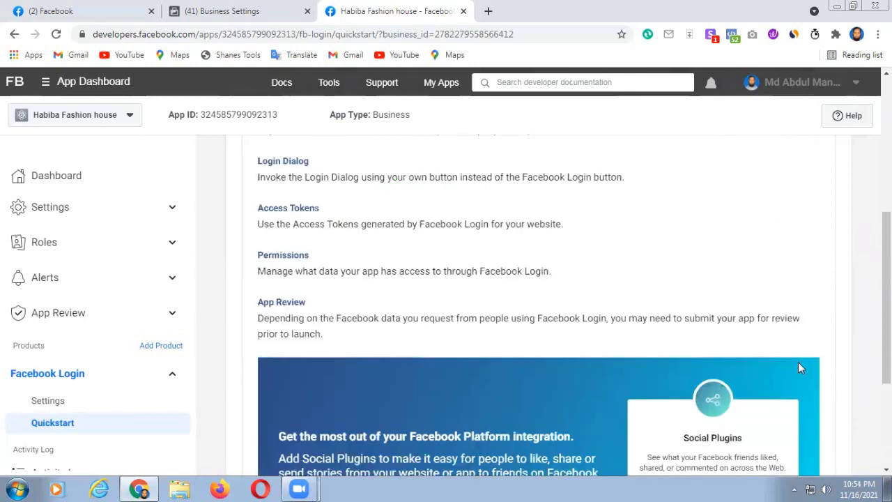
{"action": "scroll", "coordinate": [811, 344], "scroll_direction": "down", "scroll_amount": 3}
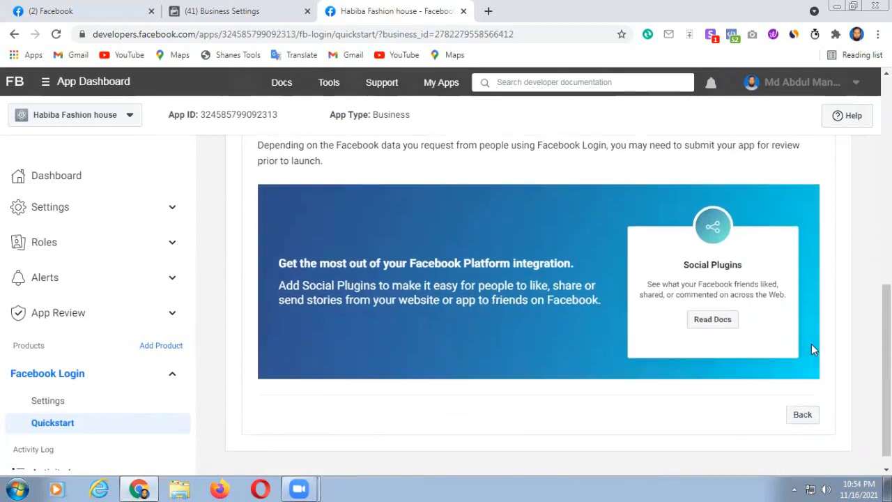
{"action": "scroll", "coordinate": [811, 348], "scroll_direction": "up", "scroll_amount": 10}
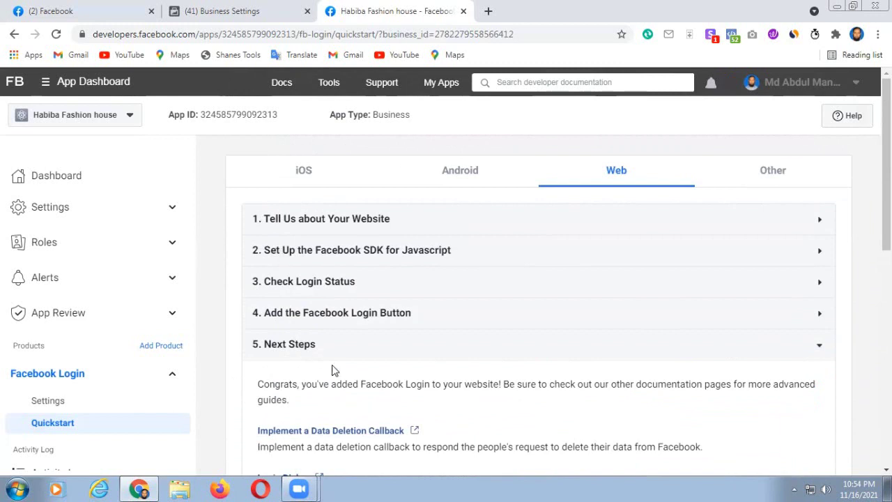
- Reload the Security Centre, then expand Brand safety and go to the Domains page
{"action": "left_click", "coordinate": [252, 11]}
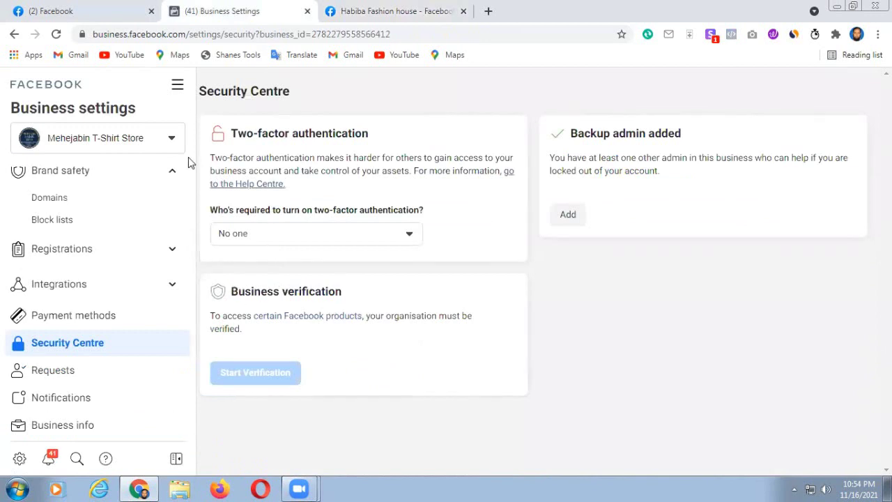
{"action": "left_click", "coordinate": [57, 36]}
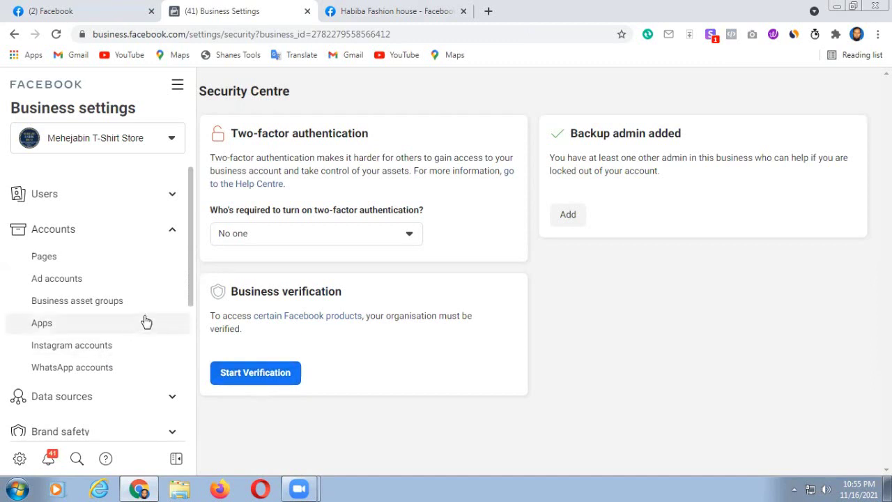
{"action": "scroll", "coordinate": [145, 327], "scroll_direction": "down", "scroll_amount": 3}
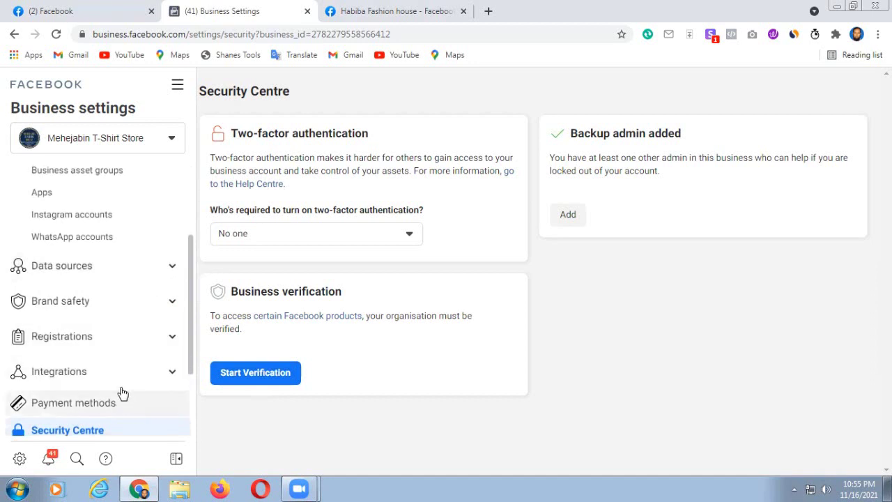
{"action": "left_click", "coordinate": [61, 302]}
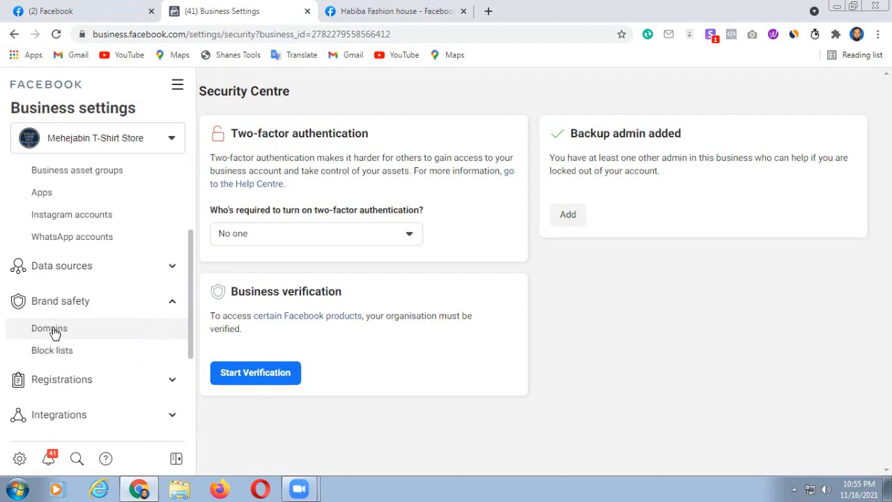
{"action": "left_click", "coordinate": [48, 332]}
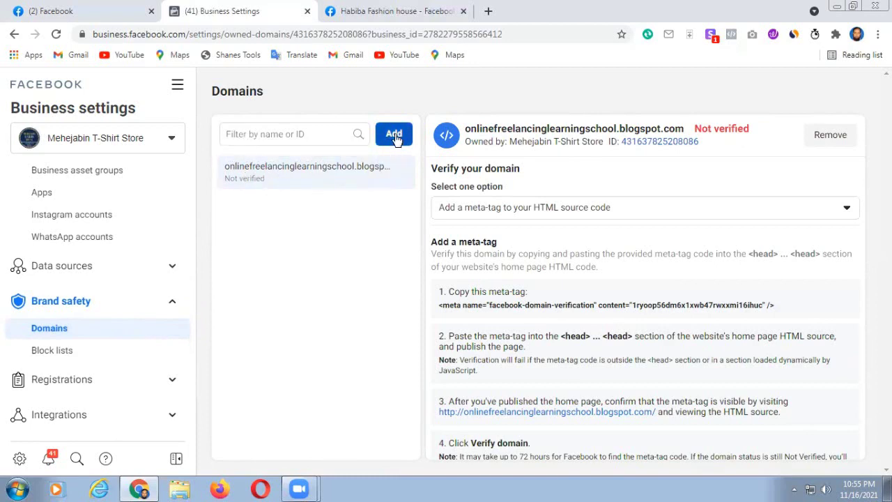
- Begin adding a new domain on the Domains page, then cancel without adding one
{"action": "left_click", "coordinate": [394, 135]}
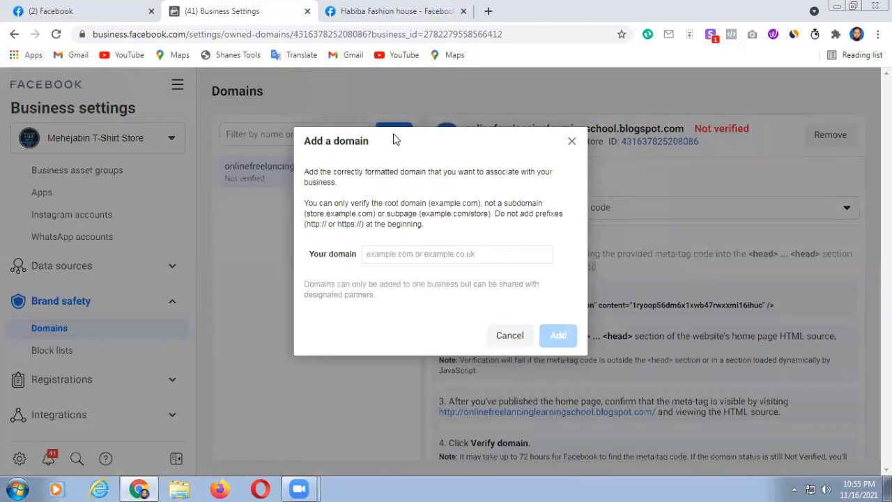
{"action": "left_click", "coordinate": [571, 142]}
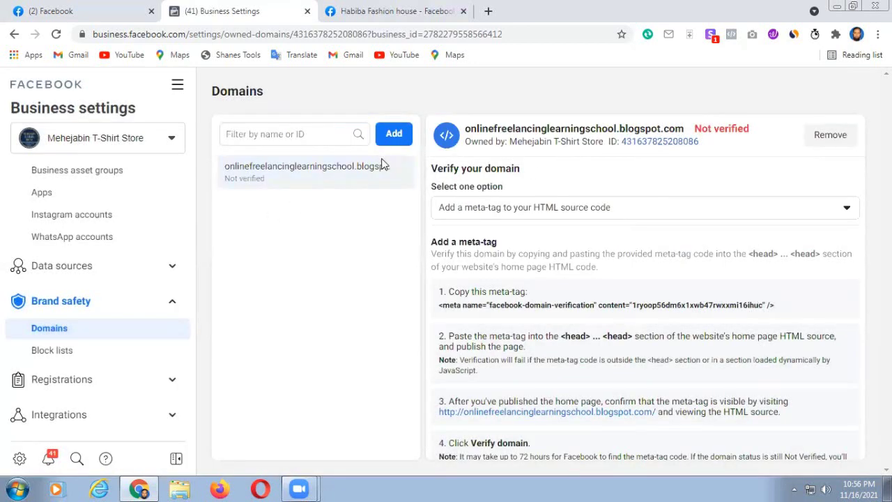
{"action": "left_click", "coordinate": [394, 135]}
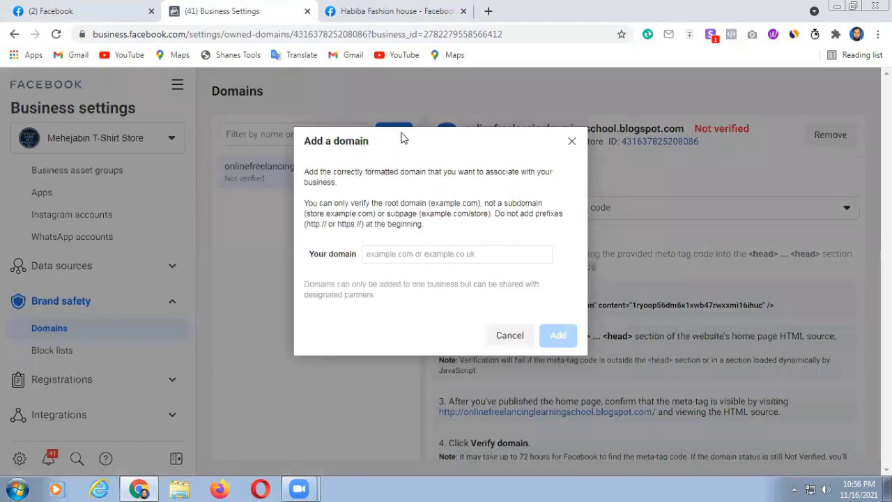
{"action": "left_click", "coordinate": [381, 254]}
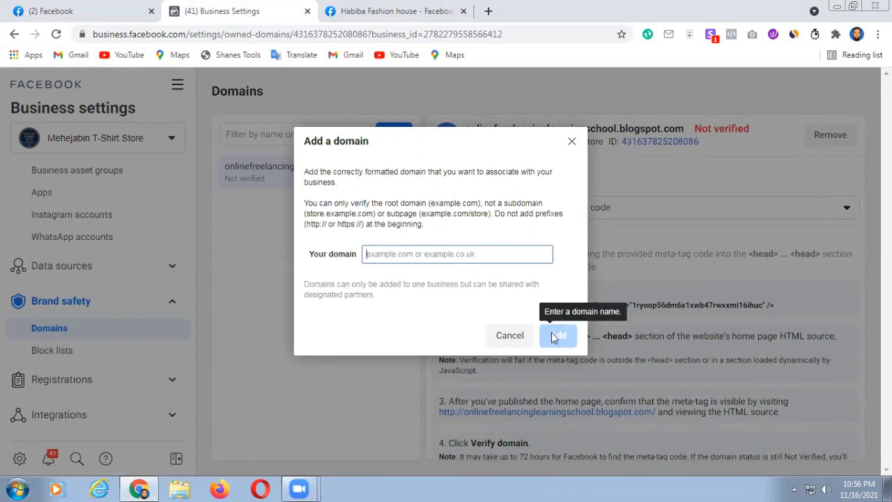
{"action": "left_click", "coordinate": [510, 337]}
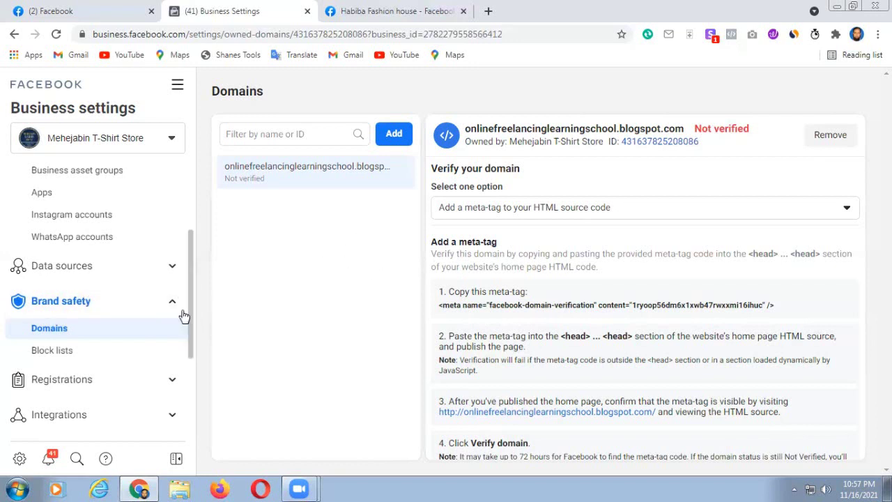
{"action": "scroll", "coordinate": [154, 324], "scroll_direction": "down", "scroll_amount": 1}
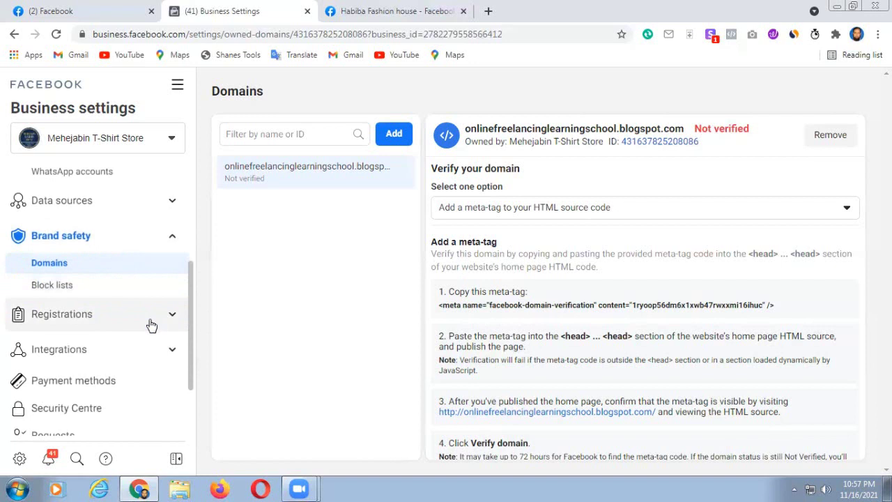
{"action": "scroll", "coordinate": [154, 328], "scroll_direction": "down", "scroll_amount": 2}
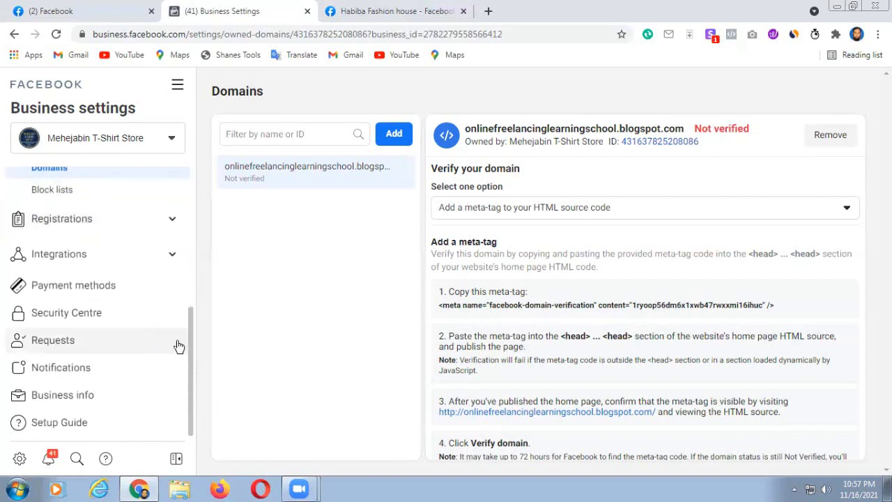
- Start Business verification from the Security Centre
{"action": "left_click", "coordinate": [67, 318]}
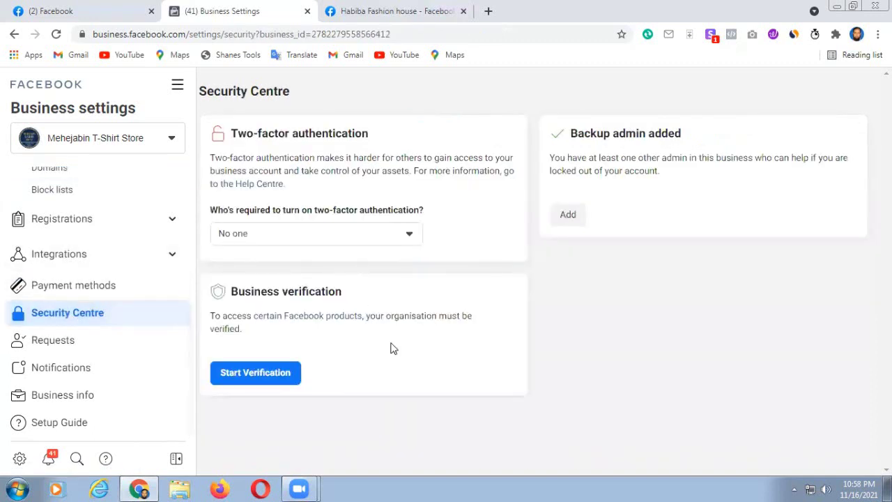
{"action": "left_click", "coordinate": [246, 375]}
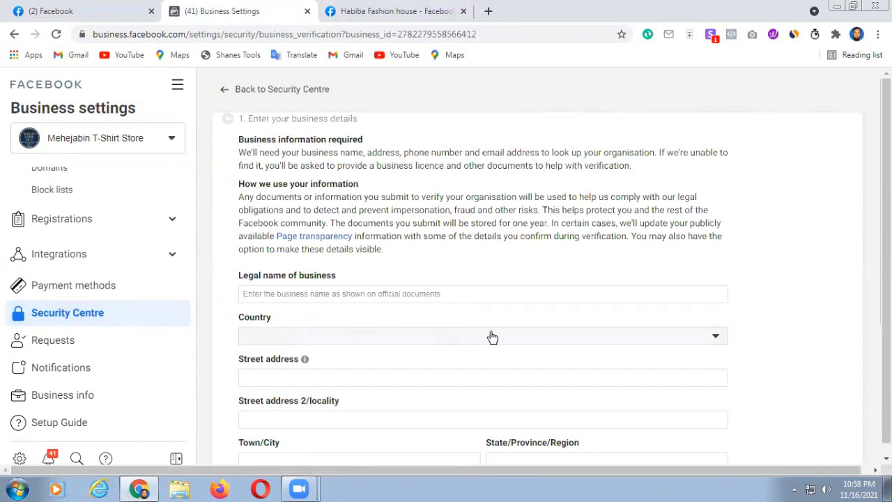
- Scroll through the empty 'Enter your business details' form
{"action": "scroll", "coordinate": [492, 337], "scroll_direction": "down", "scroll_amount": 1}
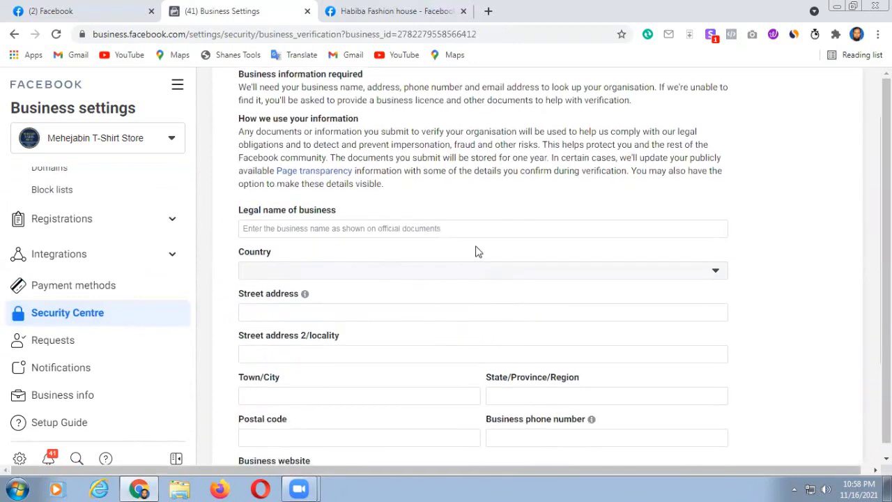
{"action": "scroll", "coordinate": [478, 251], "scroll_direction": "up", "scroll_amount": 1}
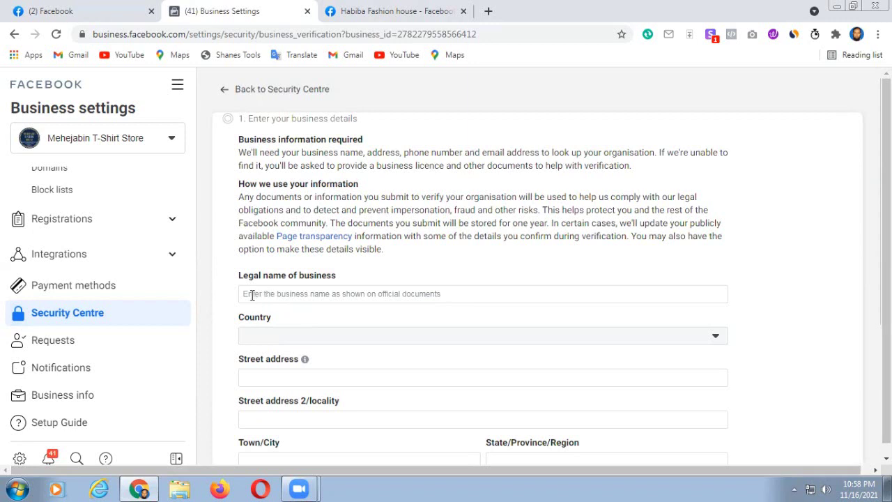
- Enter the legal business name and choose Bangladesh as the business country
{"action": "left_click", "coordinate": [252, 295]}
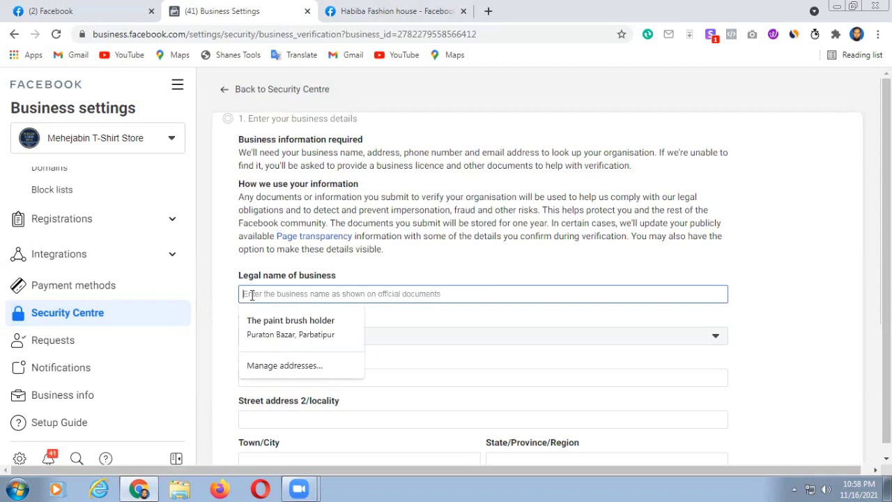
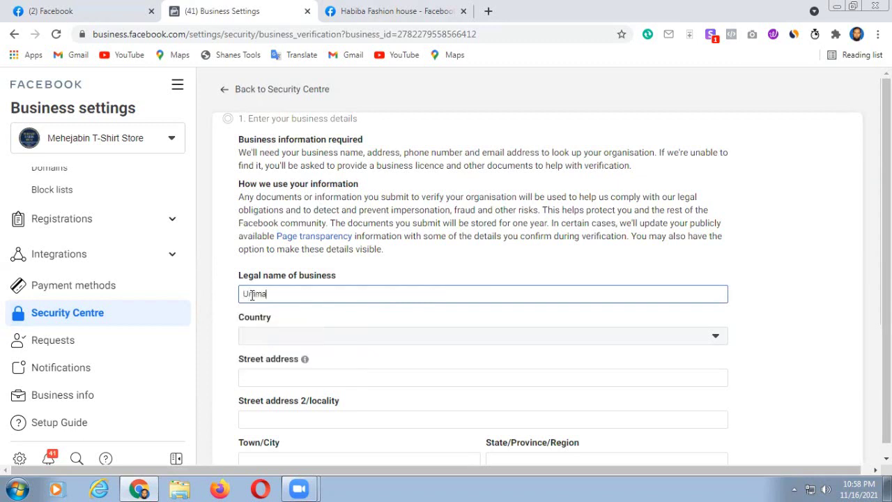
{"action": "left_click", "coordinate": [717, 339]}
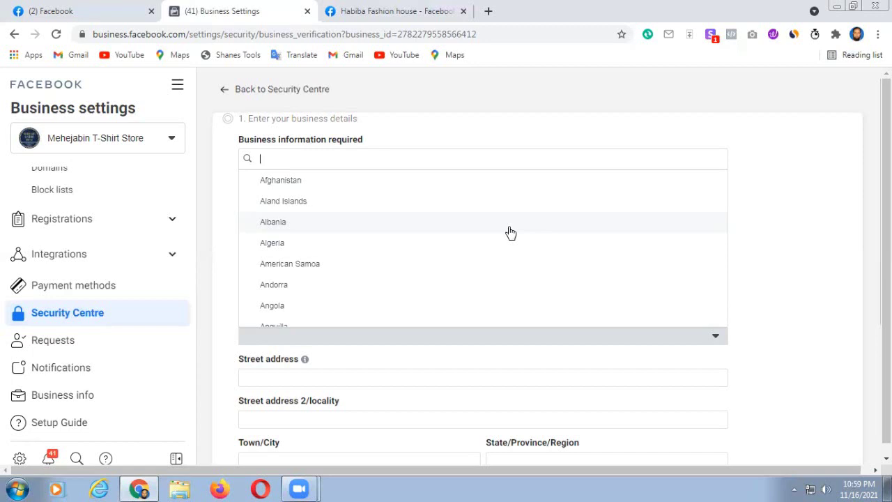
{"action": "scroll", "coordinate": [432, 282], "scroll_direction": "down", "scroll_amount": 3}
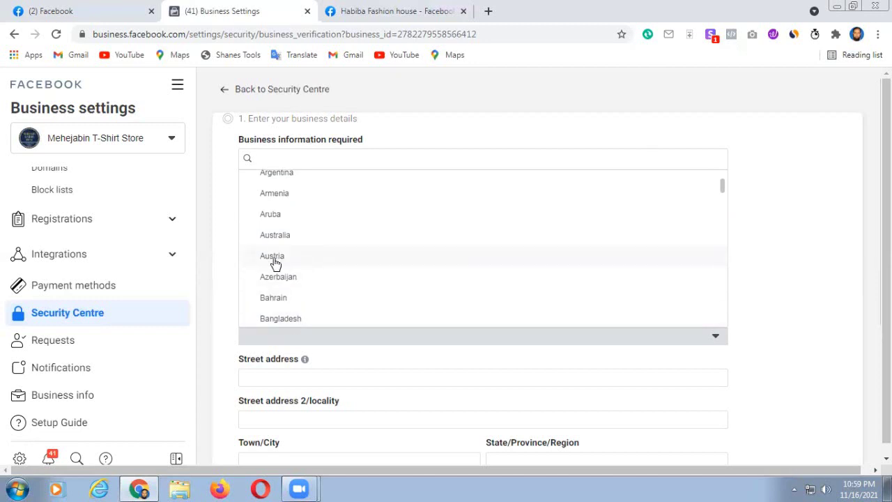
{"action": "left_click", "coordinate": [285, 319]}
{"action": "scroll", "coordinate": [554, 363], "scroll_direction": "down", "scroll_amount": 1}
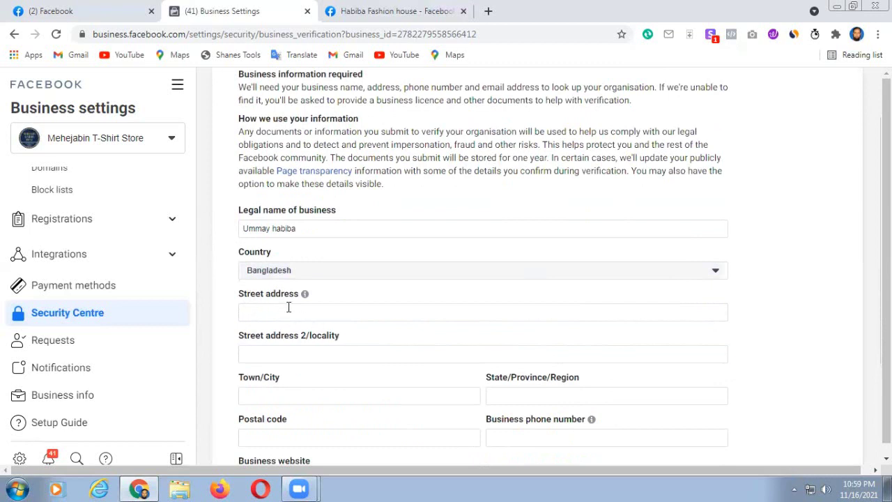
- Autofill the street address, town, region, postal code, phone number and website from saved details
{"action": "left_click", "coordinate": [252, 312]}
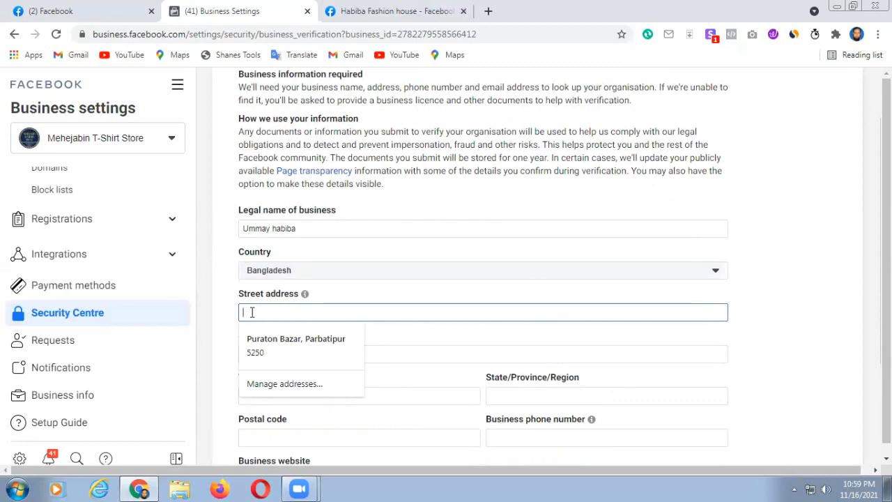
{"action": "left_click", "coordinate": [295, 342]}
{"action": "scroll", "coordinate": [424, 348], "scroll_direction": "down", "scroll_amount": 1}
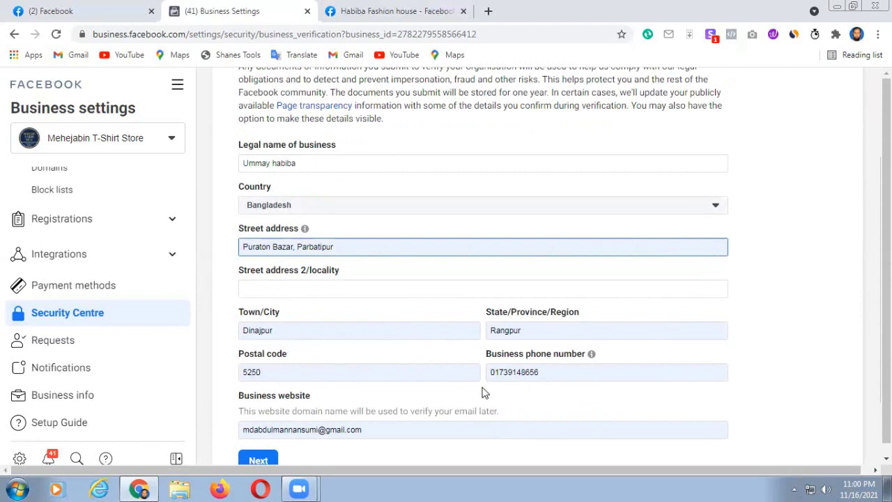
{"action": "scroll", "coordinate": [509, 388], "scroll_direction": "down", "scroll_amount": 1}
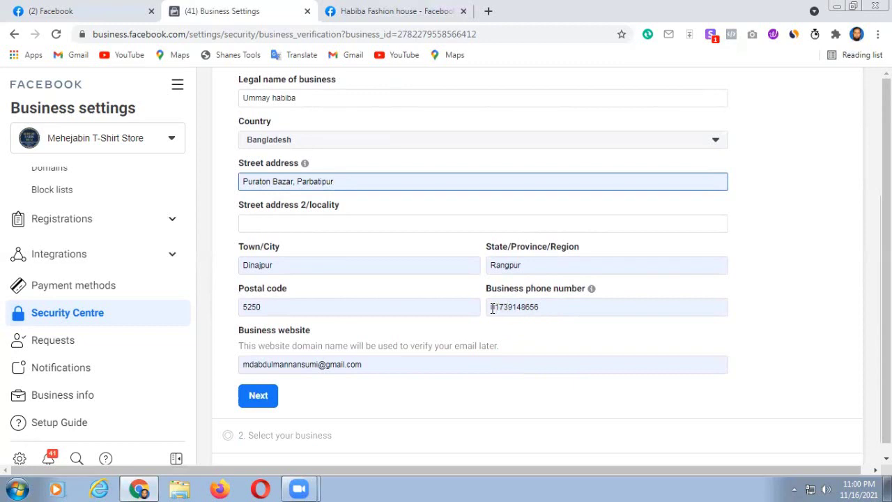
{"action": "left_click", "coordinate": [491, 308]}
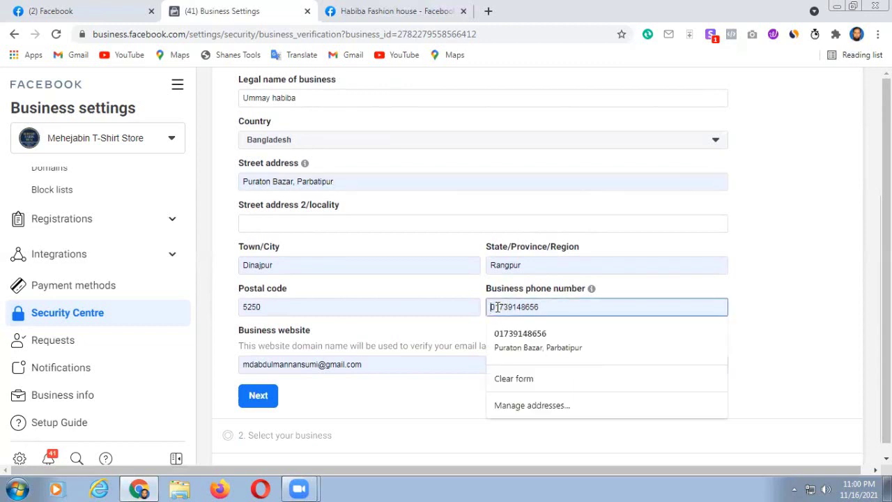
{"action": "left_click", "coordinate": [785, 302]}
{"action": "scroll", "coordinate": [408, 334], "scroll_direction": "down", "scroll_amount": 1}
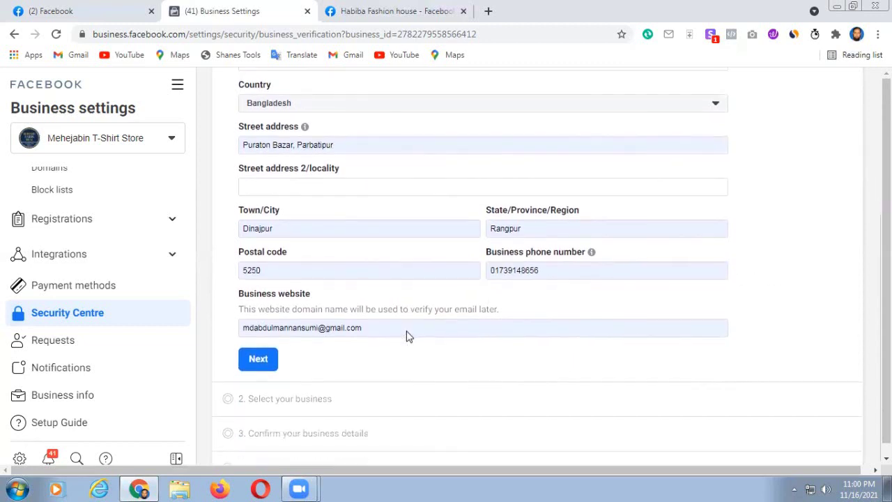
{"action": "scroll", "coordinate": [366, 405], "scroll_direction": "down", "scroll_amount": 1}
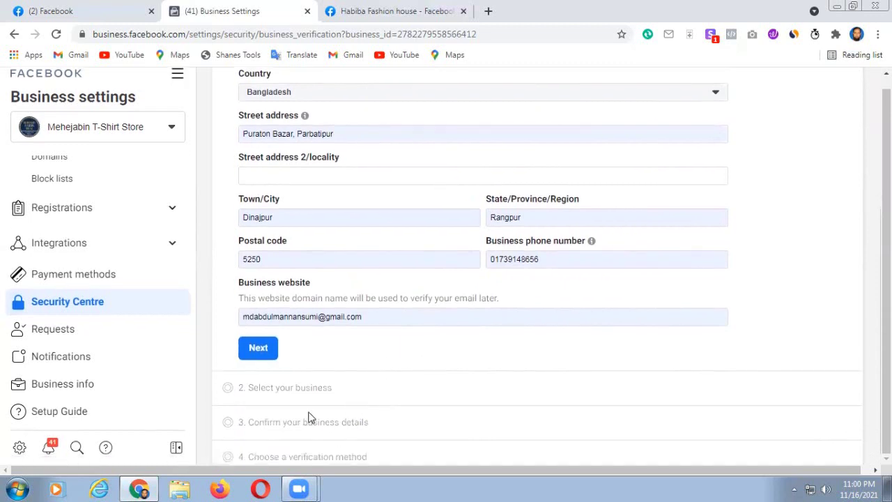
- Submit the details, then prefix the rejected phone number with country code 88
{"action": "left_click", "coordinate": [258, 348]}
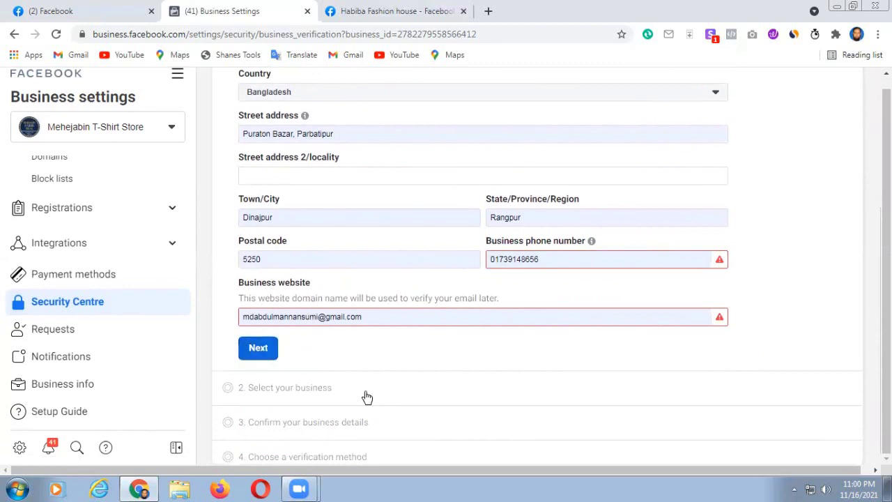
{"action": "left_click", "coordinate": [492, 259]}
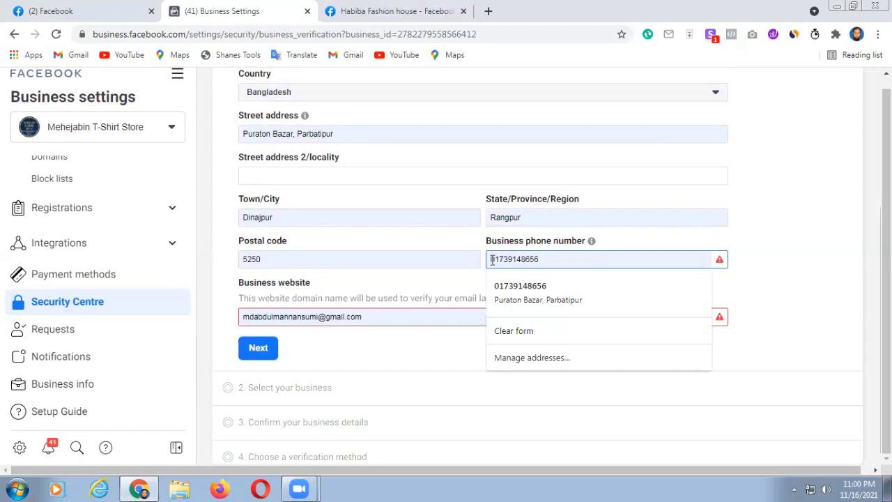
{"action": "type", "text": "88"}
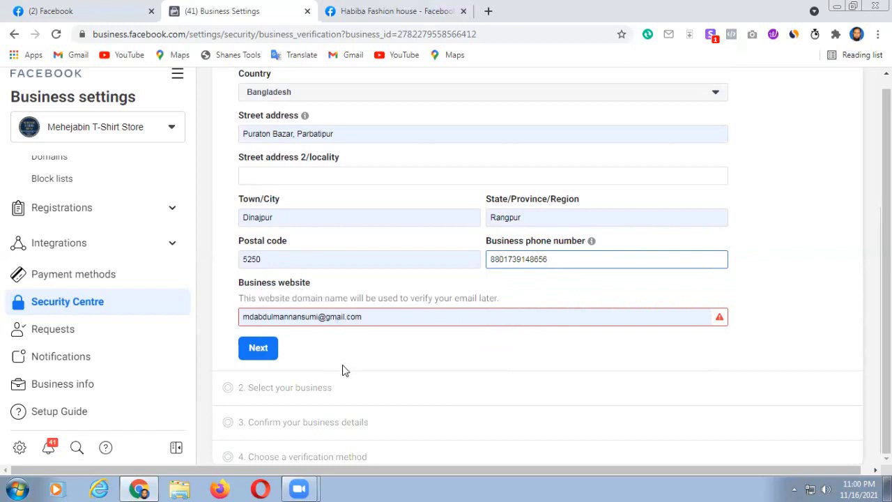
- Replace the website with onlinefreelancinglearningschool.blogspot.com and resubmit step 1
{"action": "mouse_move", "coordinate": [245, 318]}
{"action": "left_click_drag", "start_coordinate": [245, 318], "coordinate": [406, 321]}
{"action": "key", "text": "BackSpace"}
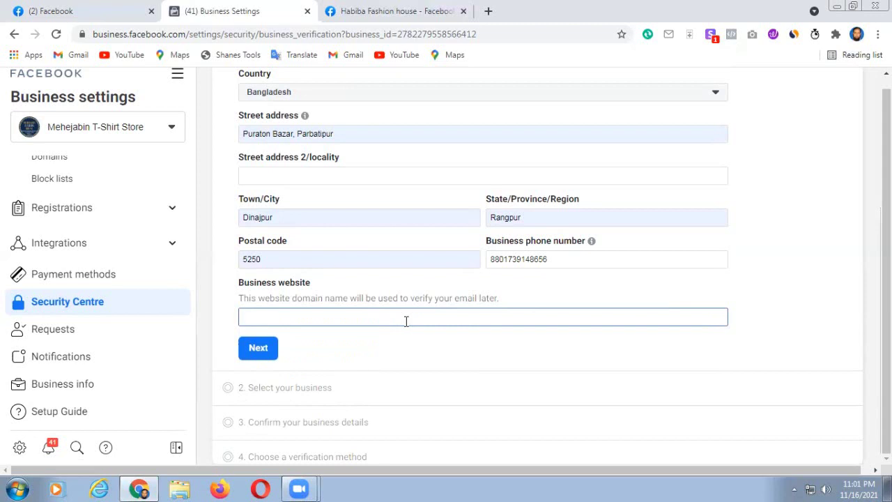
{"action": "type", "text": "onlinefreelancinglea"}
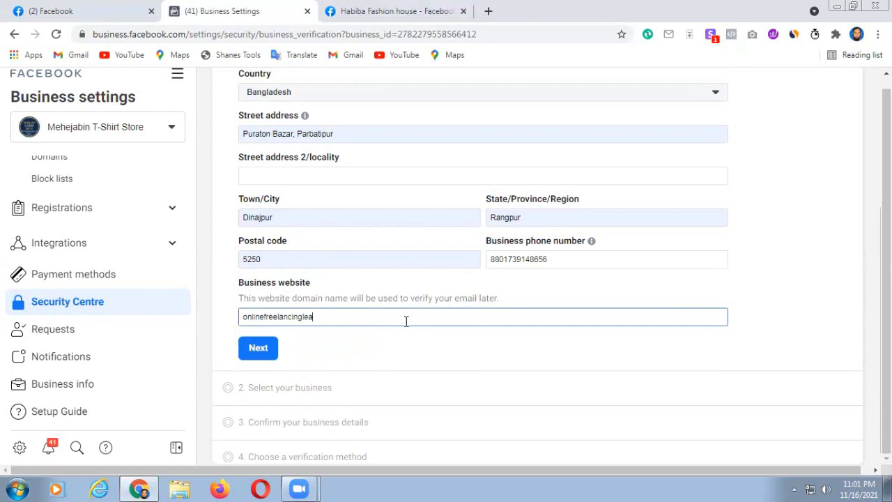
{"action": "type", "text": "rningschool.blogspot"}
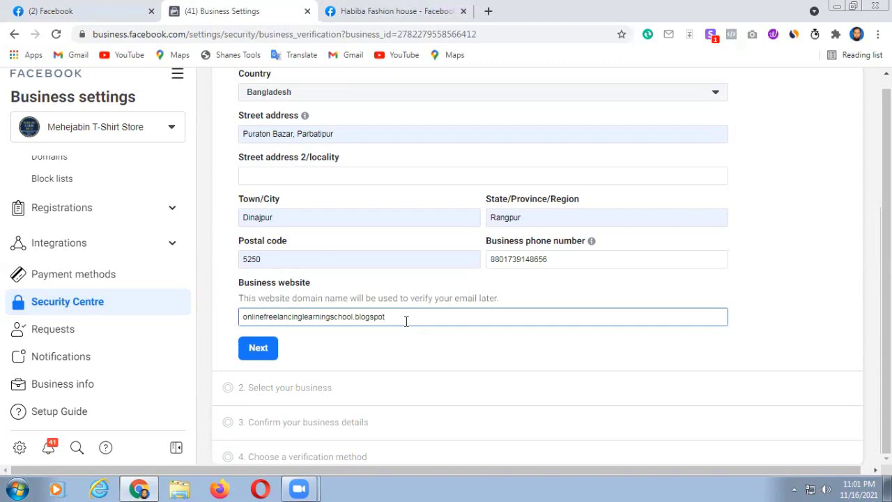
{"action": "type", "text": ".com"}
{"action": "left_click", "coordinate": [258, 348]}
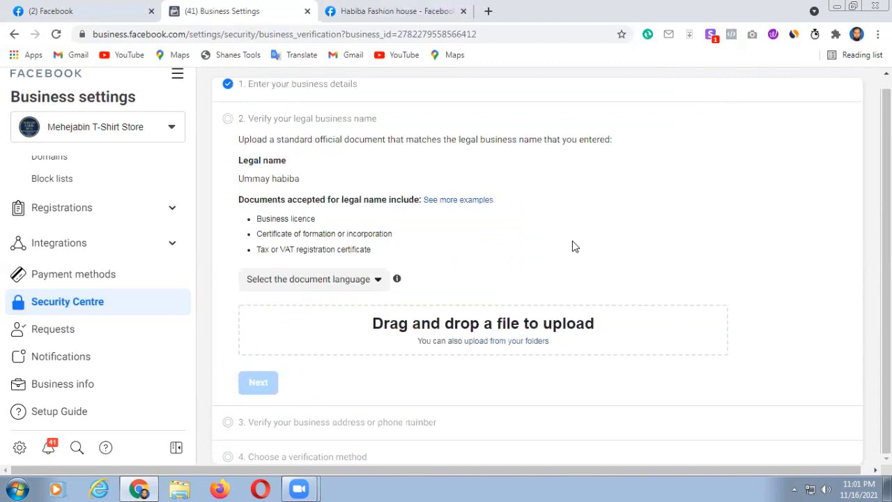
- Review step 2's legal-name document requirements and the supported document languages
{"action": "scroll", "coordinate": [573, 247], "scroll_direction": "up", "scroll_amount": 1}
{"action": "scroll", "coordinate": [573, 247], "scroll_direction": "up", "scroll_amount": 1}
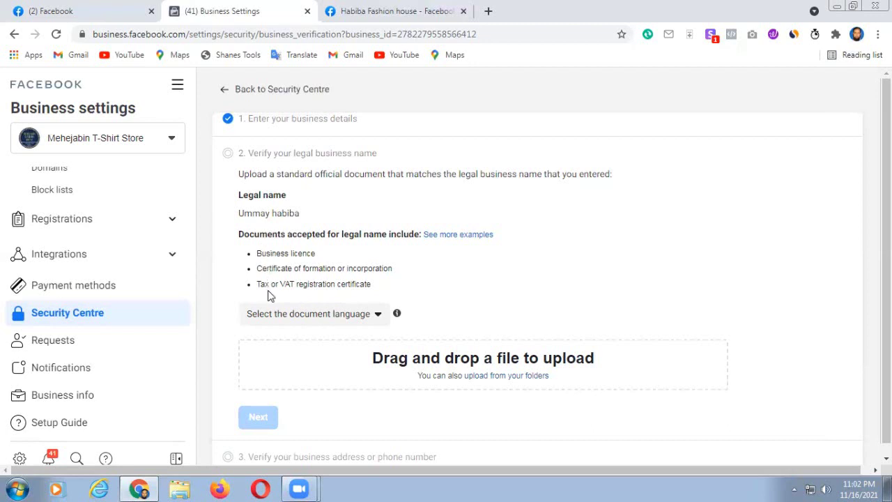
{"action": "mouse_move", "coordinate": [399, 314]}
- Choose বাংলা as the legal-name document language
{"action": "left_click", "coordinate": [377, 317]}
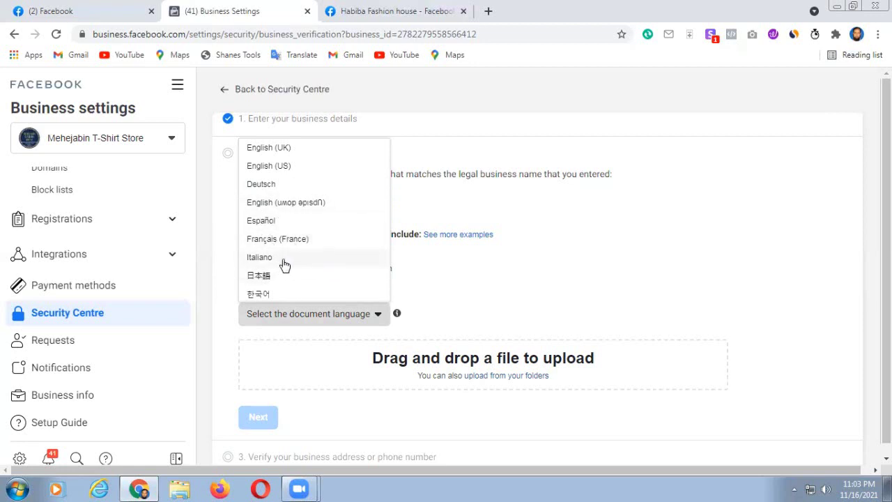
{"action": "scroll", "coordinate": [280, 263], "scroll_direction": "down", "scroll_amount": 3}
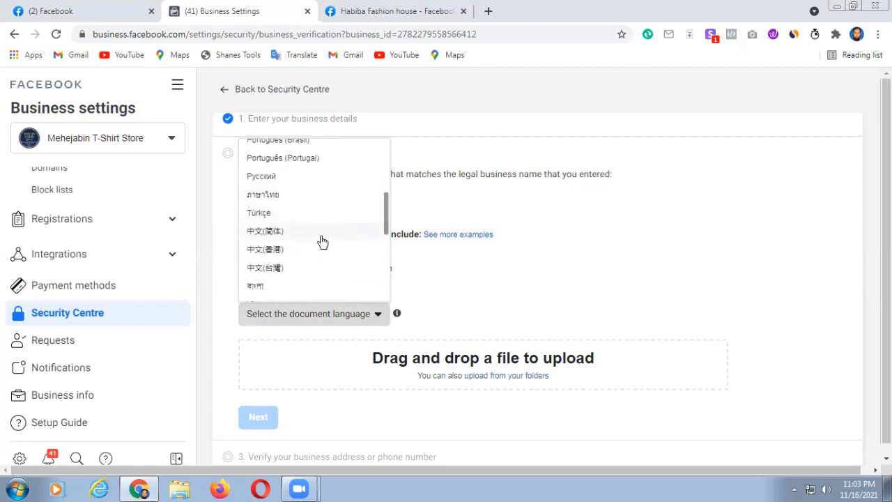
{"action": "scroll", "coordinate": [317, 241], "scroll_direction": "up", "scroll_amount": 3}
{"action": "scroll", "coordinate": [317, 241], "scroll_direction": "down", "scroll_amount": 3}
{"action": "scroll", "coordinate": [305, 265], "scroll_direction": "down", "scroll_amount": 2}
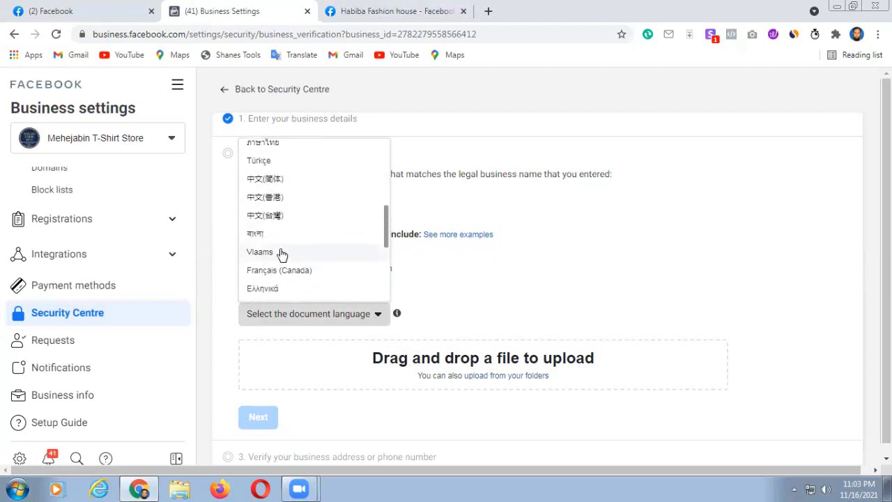
{"action": "left_click", "coordinate": [257, 232]}
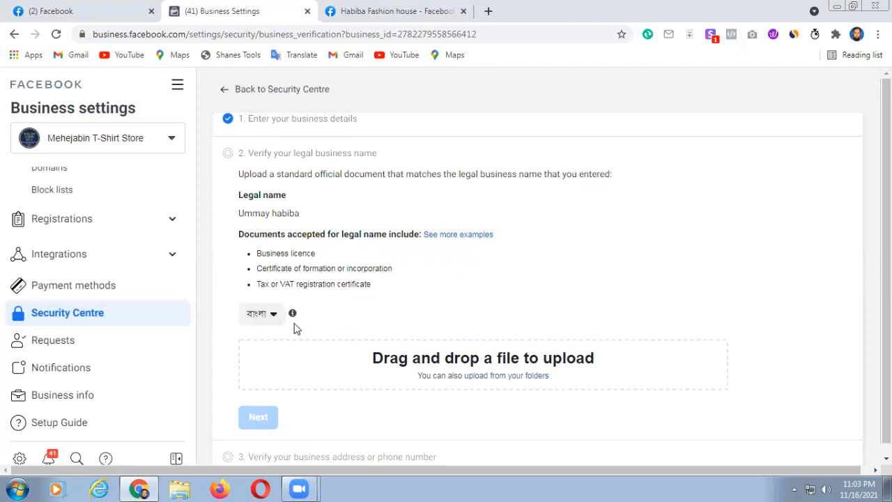
{"action": "scroll", "coordinate": [364, 307], "scroll_direction": "down", "scroll_amount": 1}
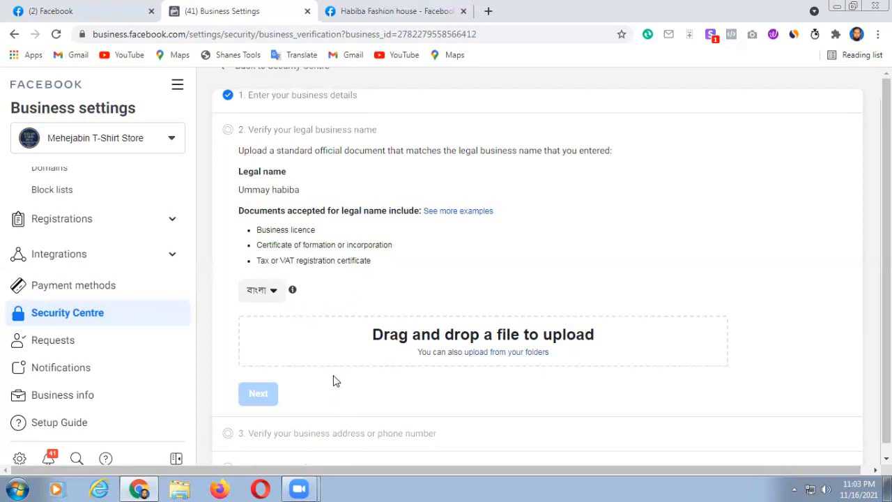
- Upload the PNG image from Downloads as the legal business name document
{"action": "left_click", "coordinate": [496, 353]}
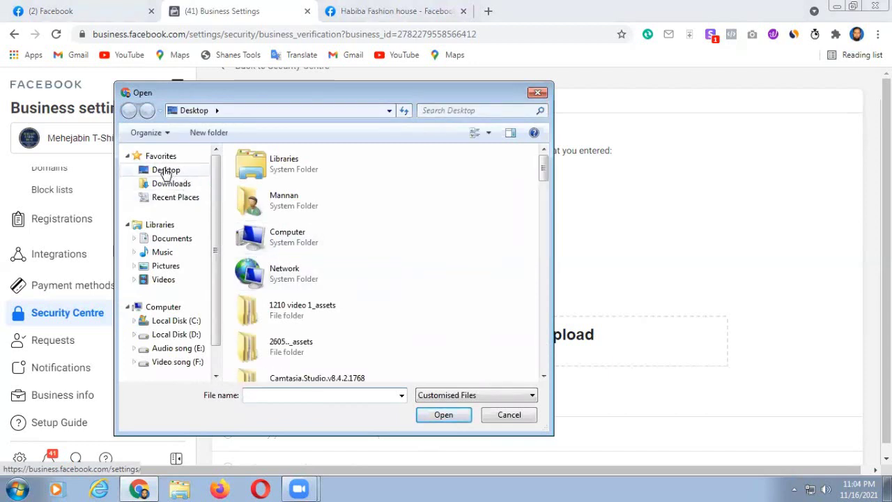
{"action": "left_click", "coordinate": [166, 170]}
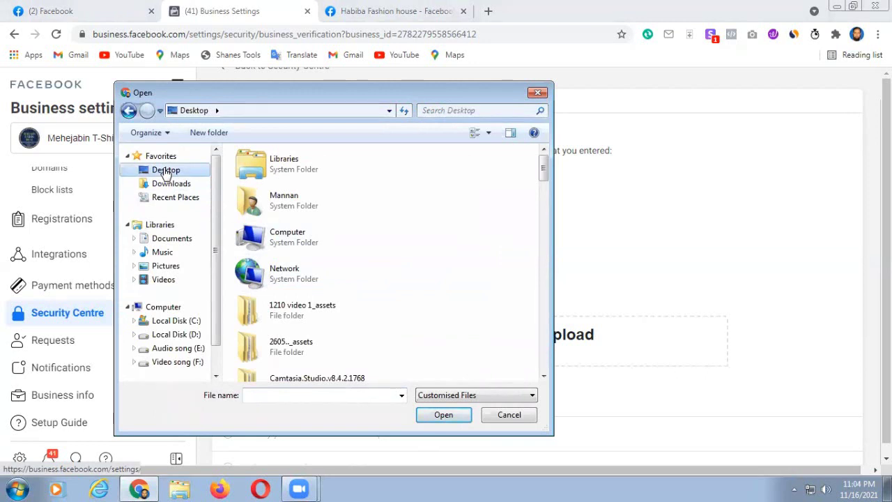
{"action": "left_click", "coordinate": [173, 185]}
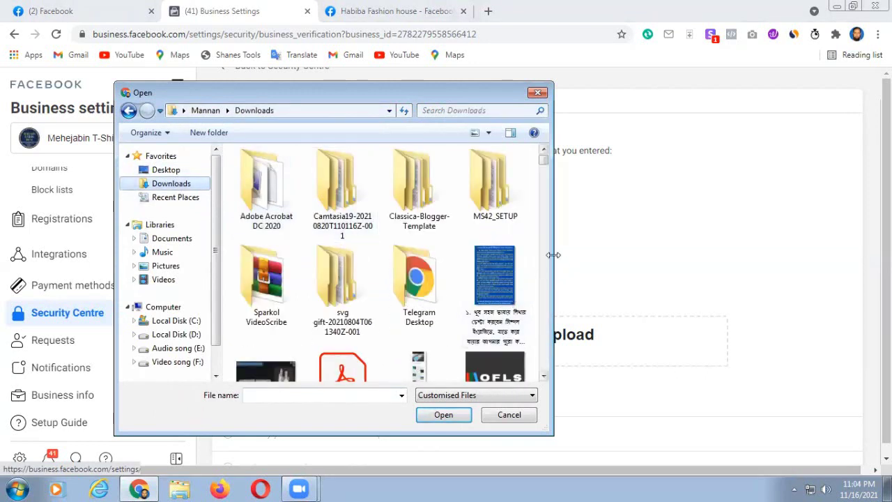
{"action": "scroll", "coordinate": [510, 274], "scroll_direction": "down", "scroll_amount": 1}
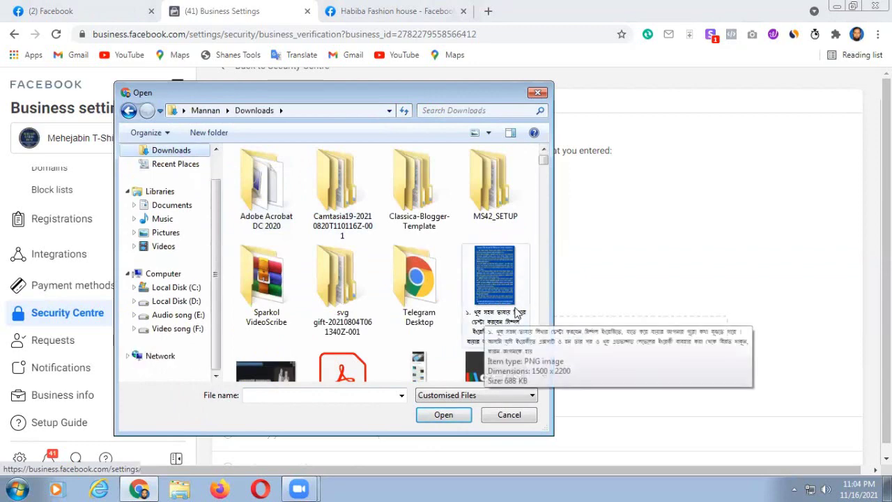
{"action": "left_click", "coordinate": [484, 261]}
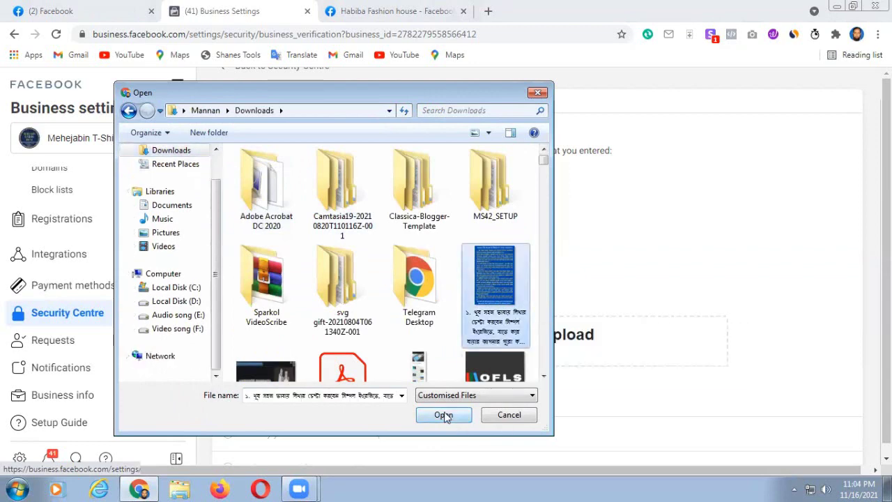
{"action": "left_click", "coordinate": [443, 416]}
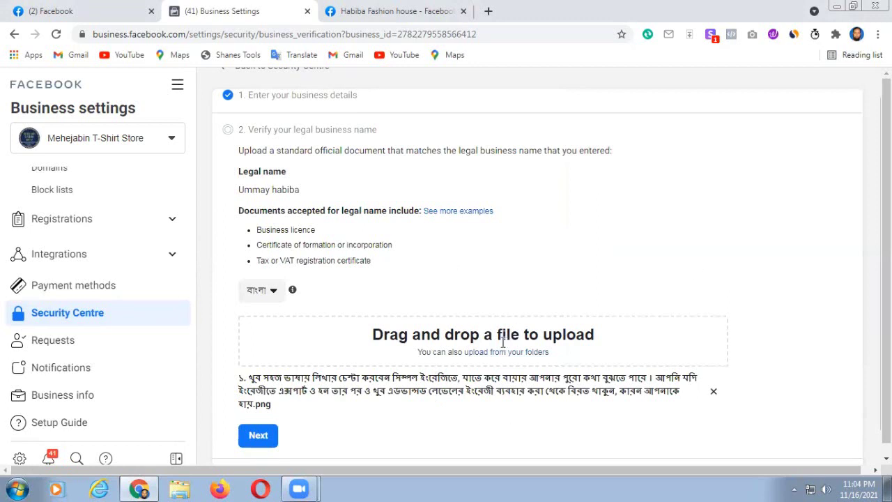
{"action": "scroll", "coordinate": [286, 384], "scroll_direction": "down", "scroll_amount": 1}
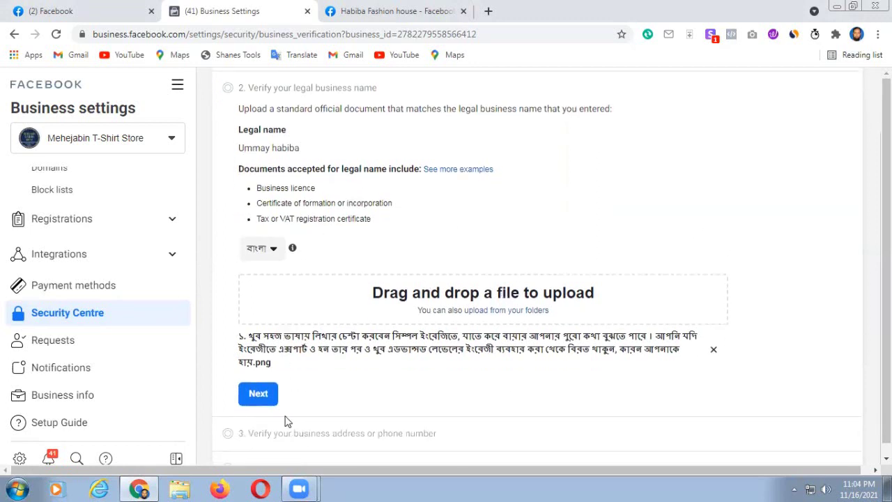
- Submit the uploaded legal name document to finish step 2 and bring up the address/phone step
{"action": "left_click", "coordinate": [256, 395]}
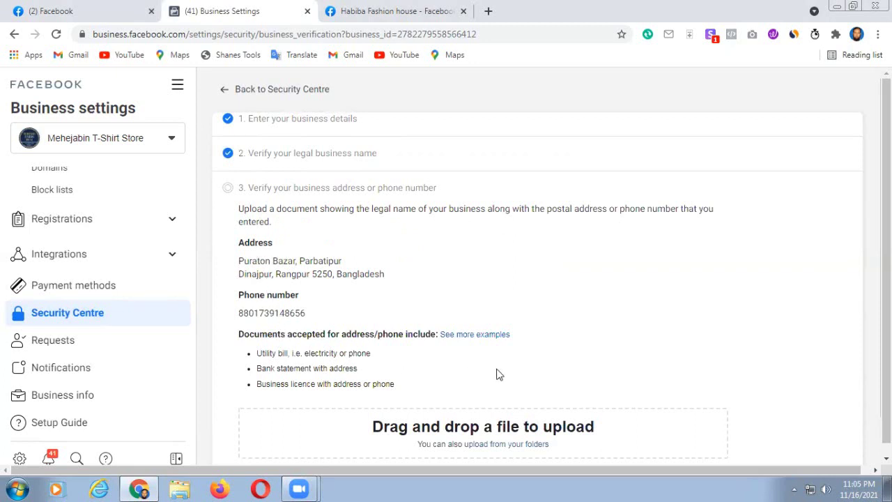
{"action": "scroll", "coordinate": [497, 373], "scroll_direction": "down", "scroll_amount": 1}
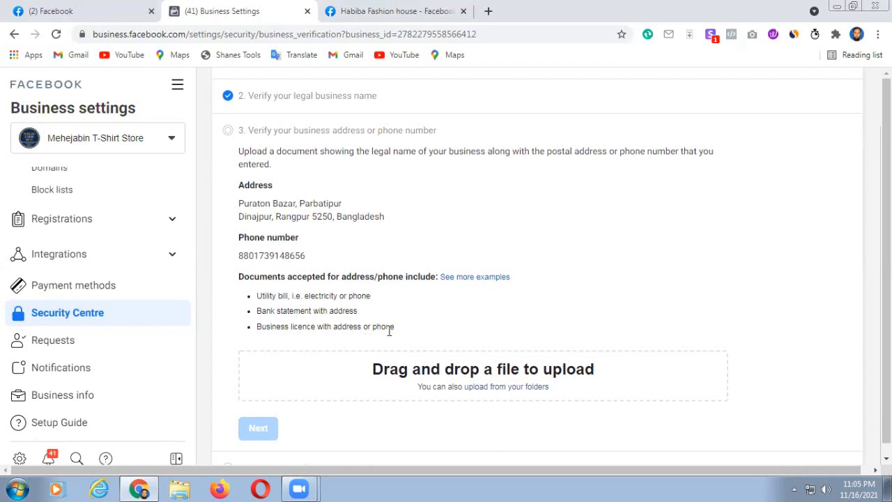
- Upload A6B1E007-CD41-40DC-8A3D-6F8A712C2610.png from Downloads as the address or phone proof
{"action": "left_click", "coordinate": [487, 388]}
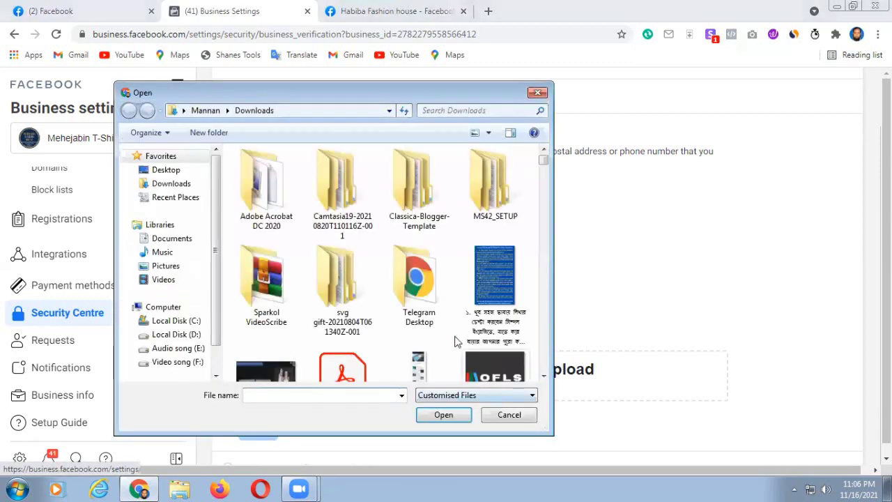
{"action": "left_click", "coordinate": [543, 168]}
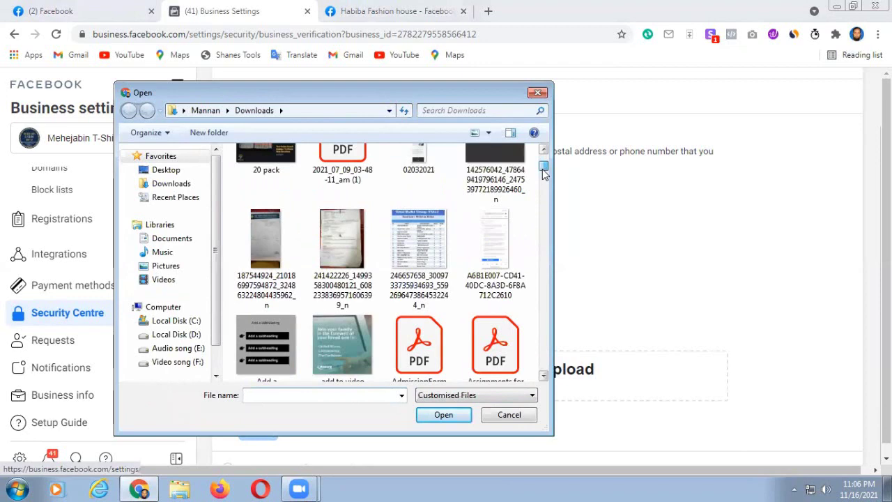
{"action": "left_click", "coordinate": [493, 232]}
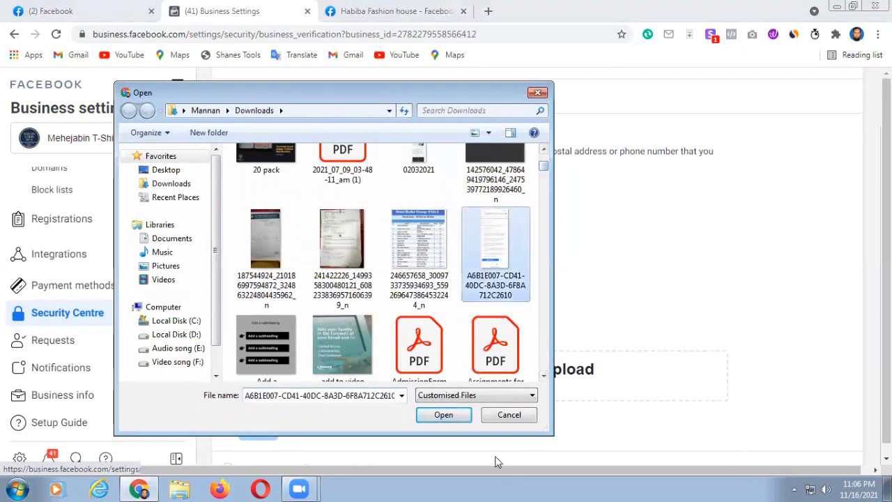
{"action": "left_click", "coordinate": [443, 415]}
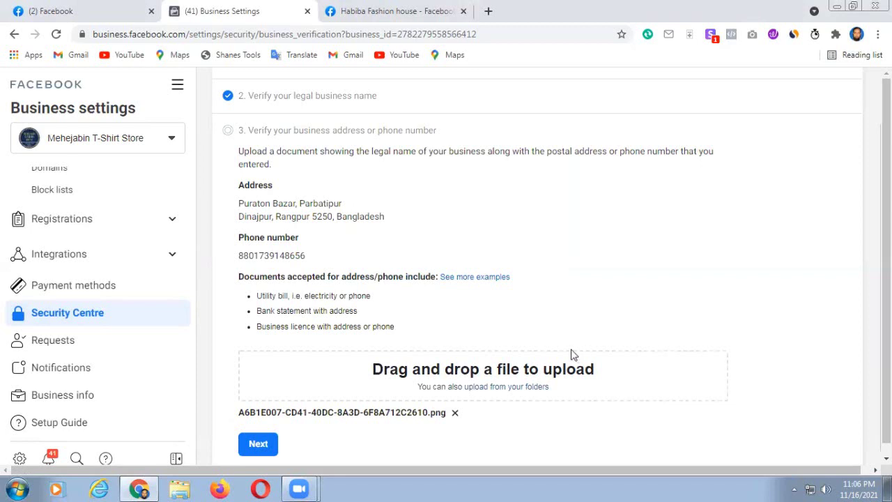
{"action": "scroll", "coordinate": [524, 296], "scroll_direction": "down", "scroll_amount": 1}
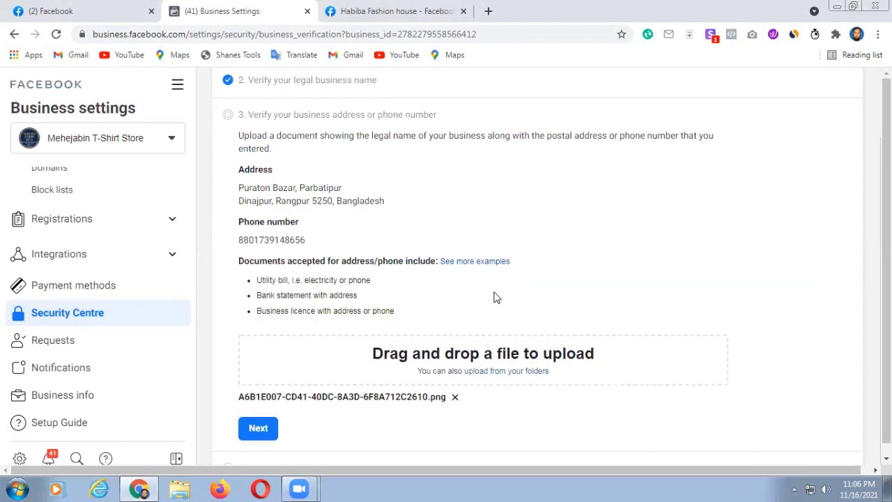
{"action": "scroll", "coordinate": [494, 299], "scroll_direction": "down", "scroll_amount": 1}
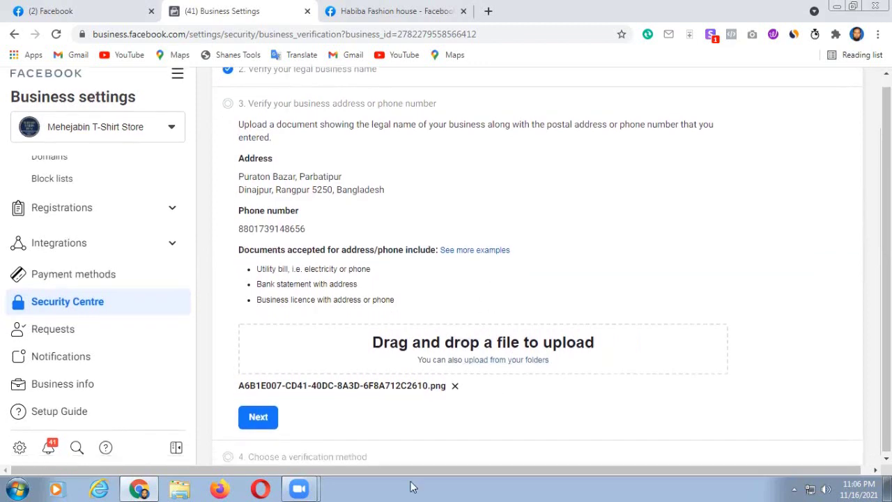
{"action": "left_click", "coordinate": [263, 418]}
- Submit the address document to finish step 3 and start on the step 4 contact email field
{"action": "left_click", "coordinate": [254, 419]}
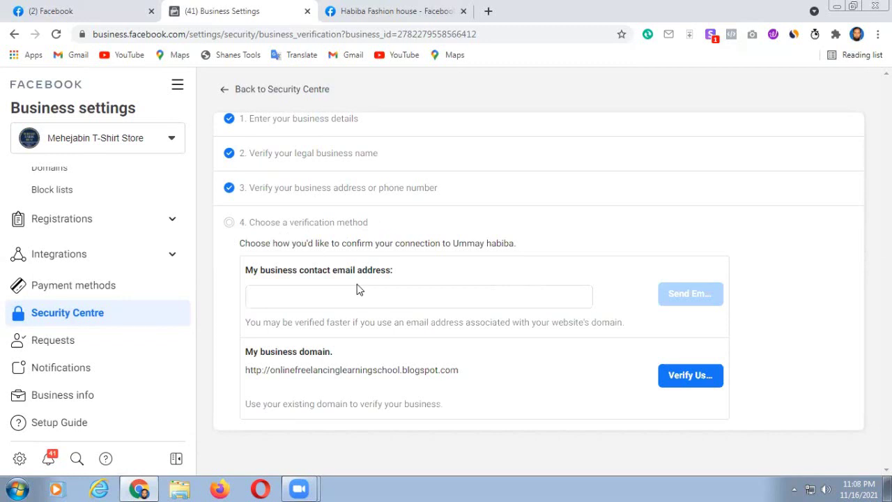
{"action": "left_click", "coordinate": [271, 292]}
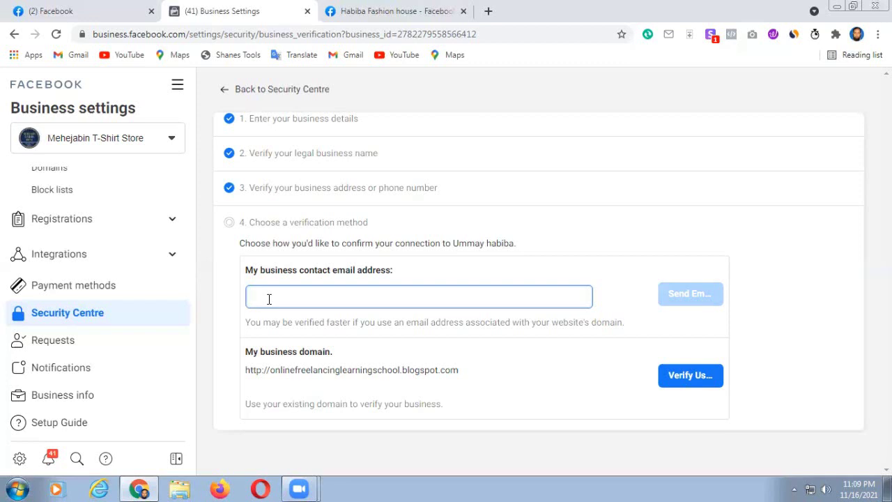
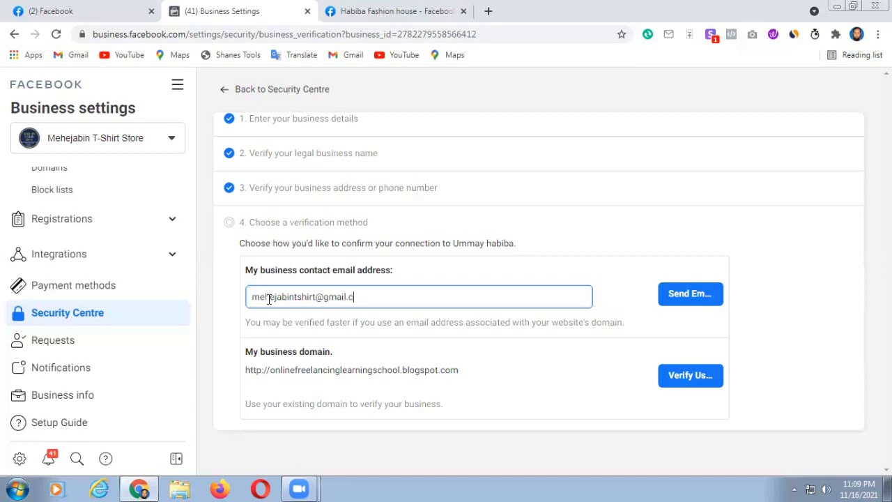